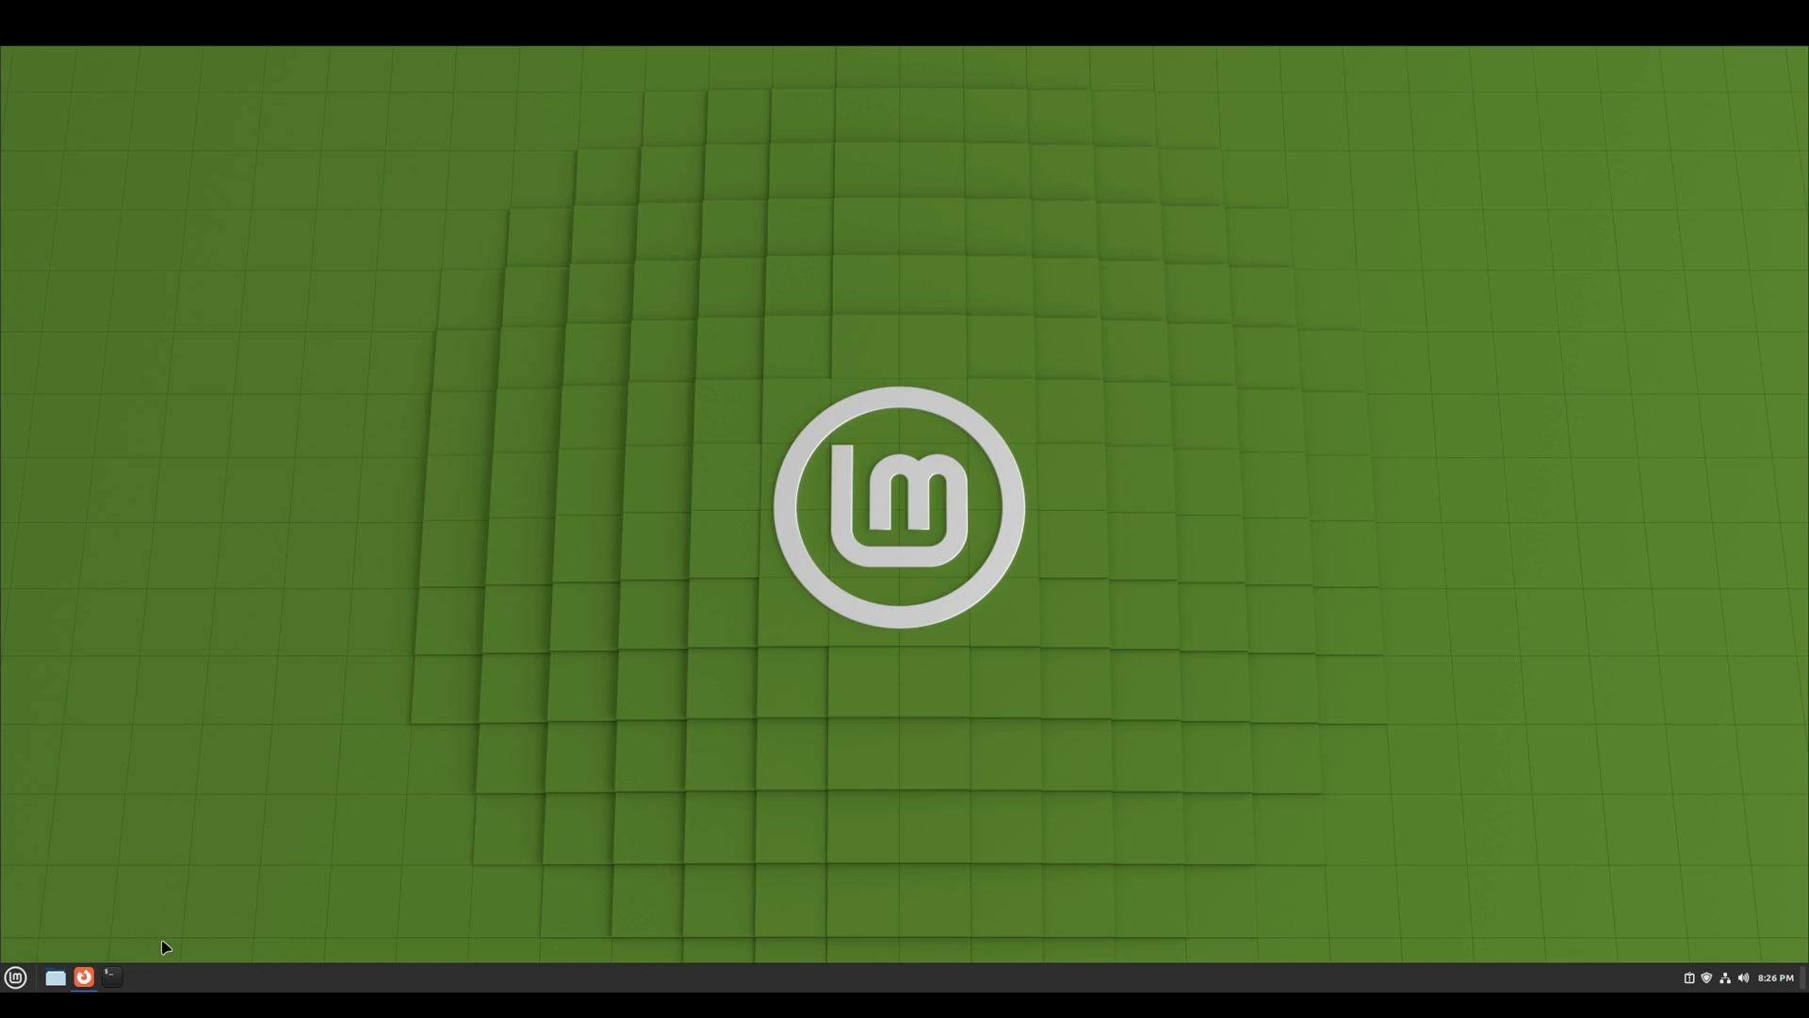
Copy both daily-builds PPA commands from the code block in Firefox's Daily Builds guide
click(84, 977)
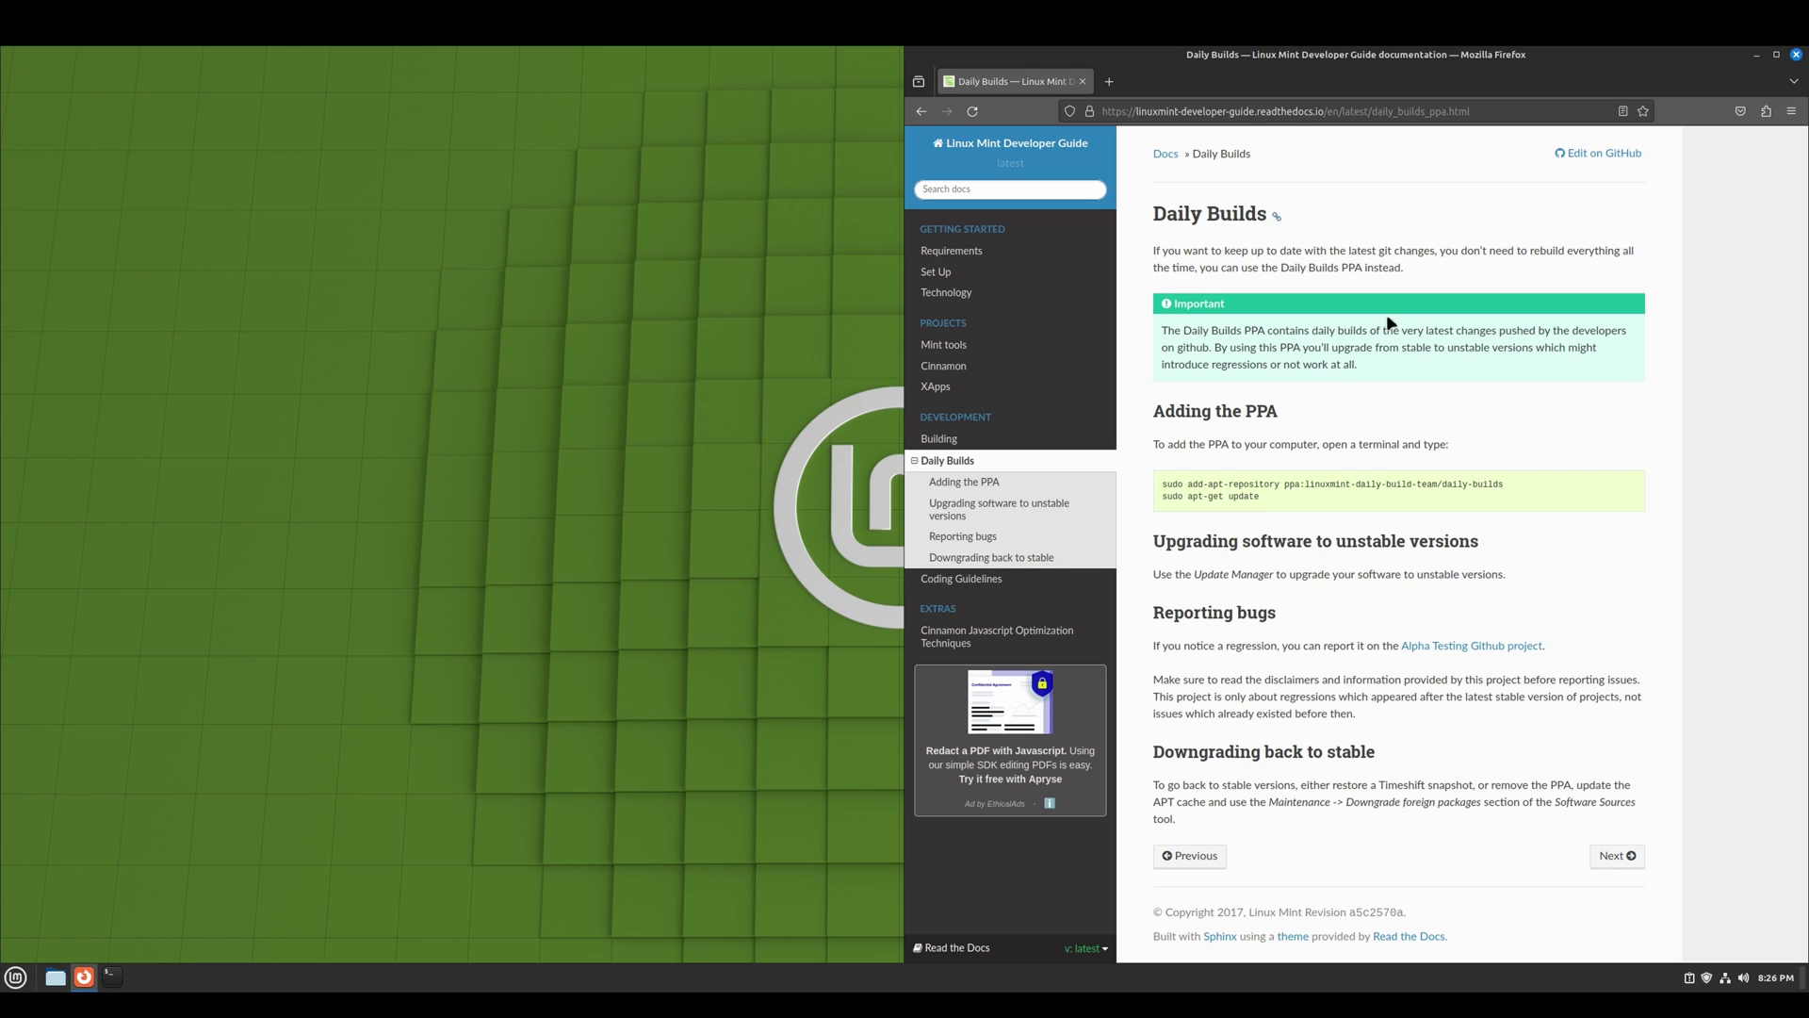
drag(1279, 504, 1166, 482)
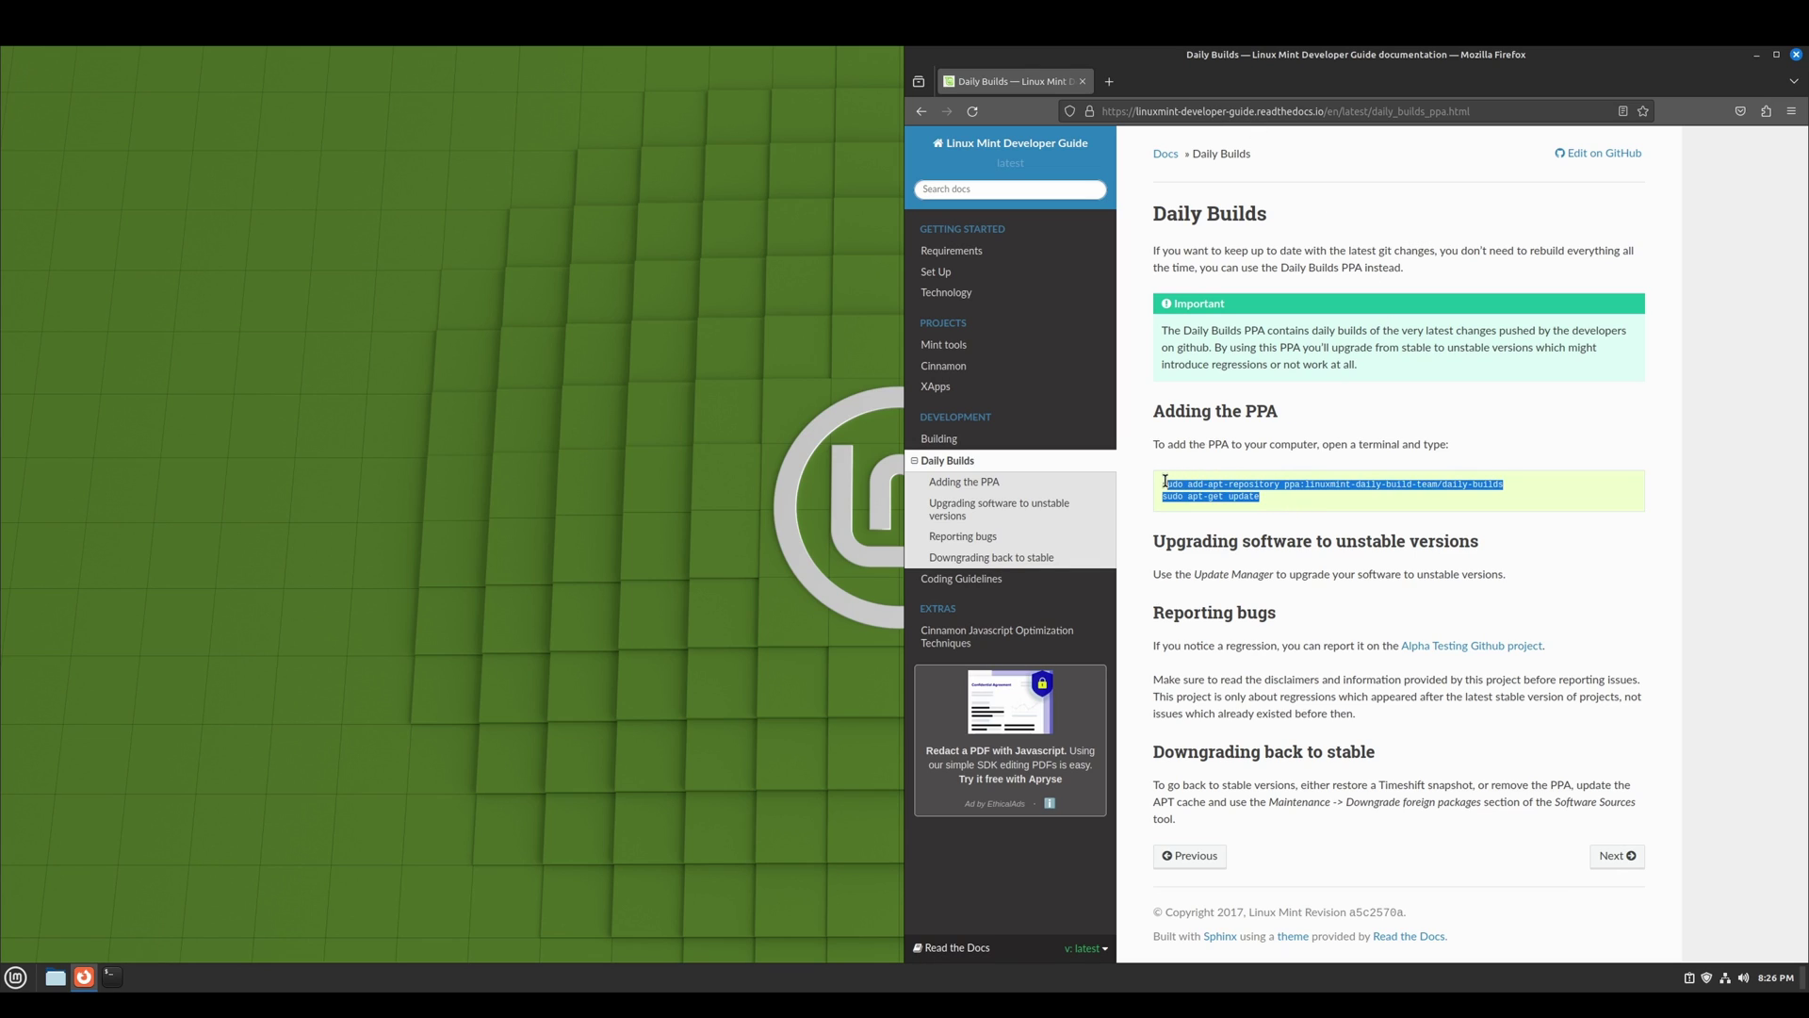
right_click(1178, 481)
click(1192, 497)
Run the pasted PPA commands with the sudo password, then run sudo apt update
click(112, 976)
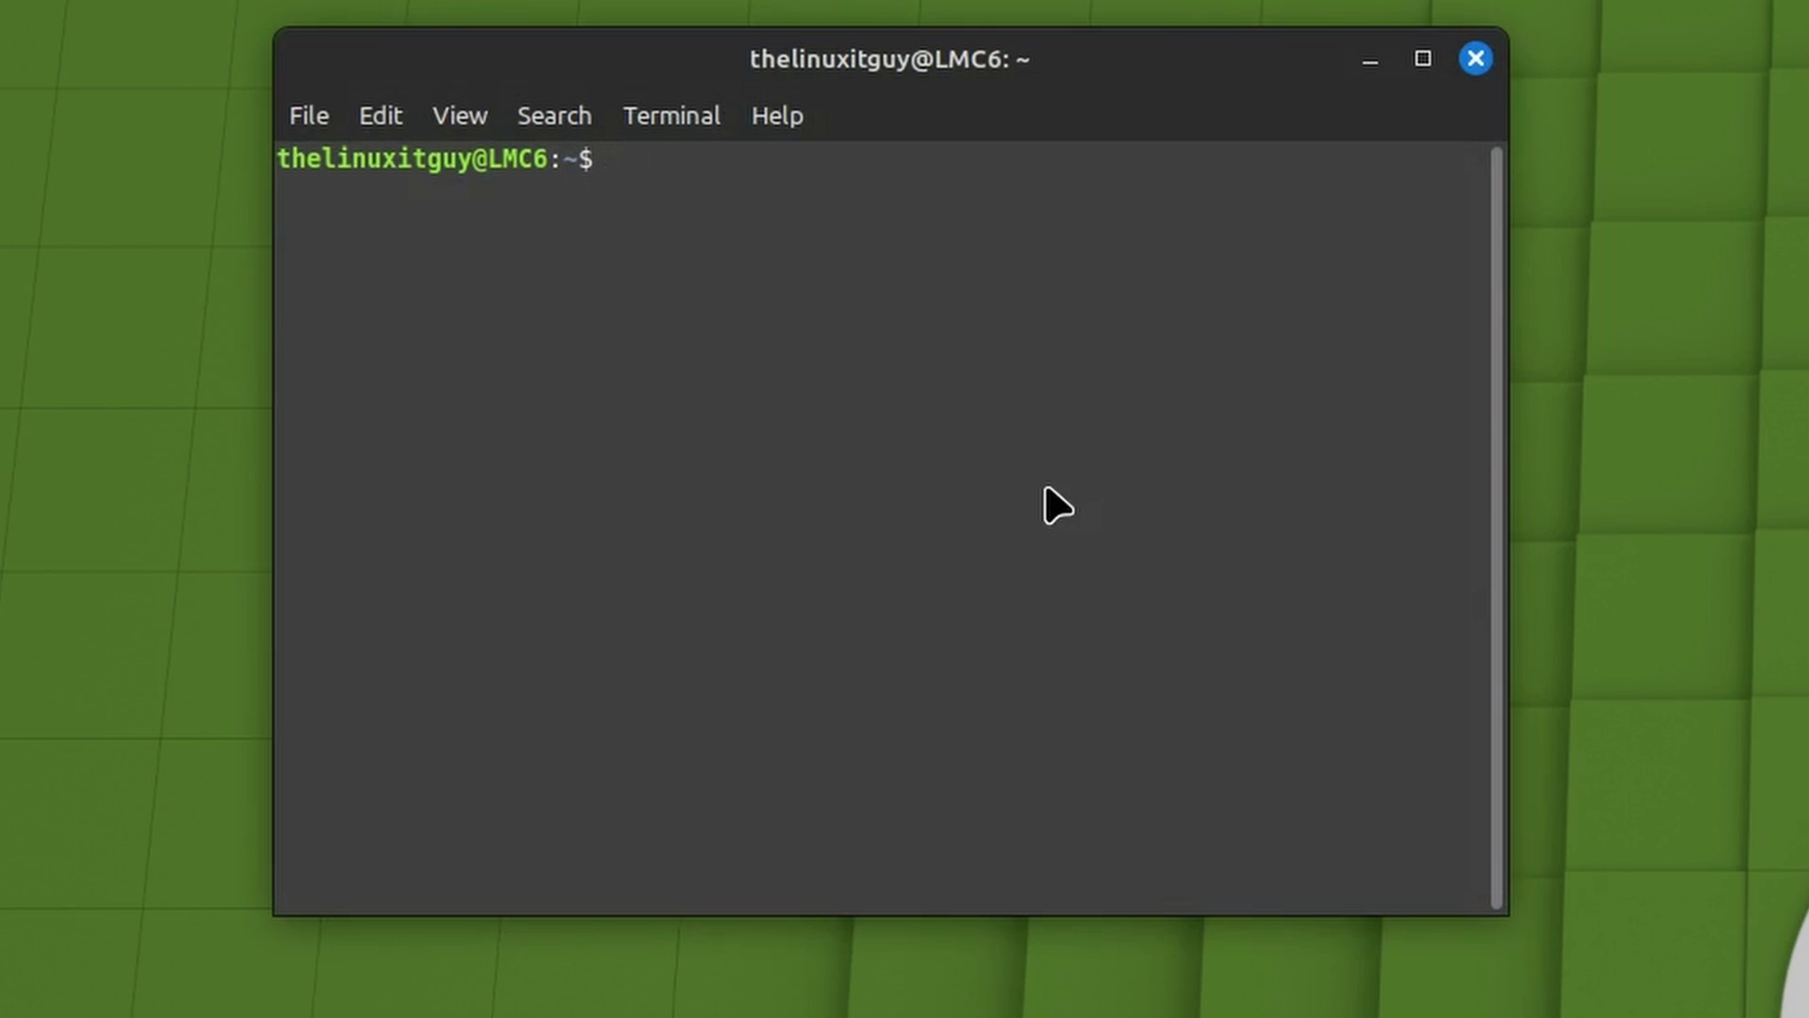
right_click(498, 301)
click(1129, 725)
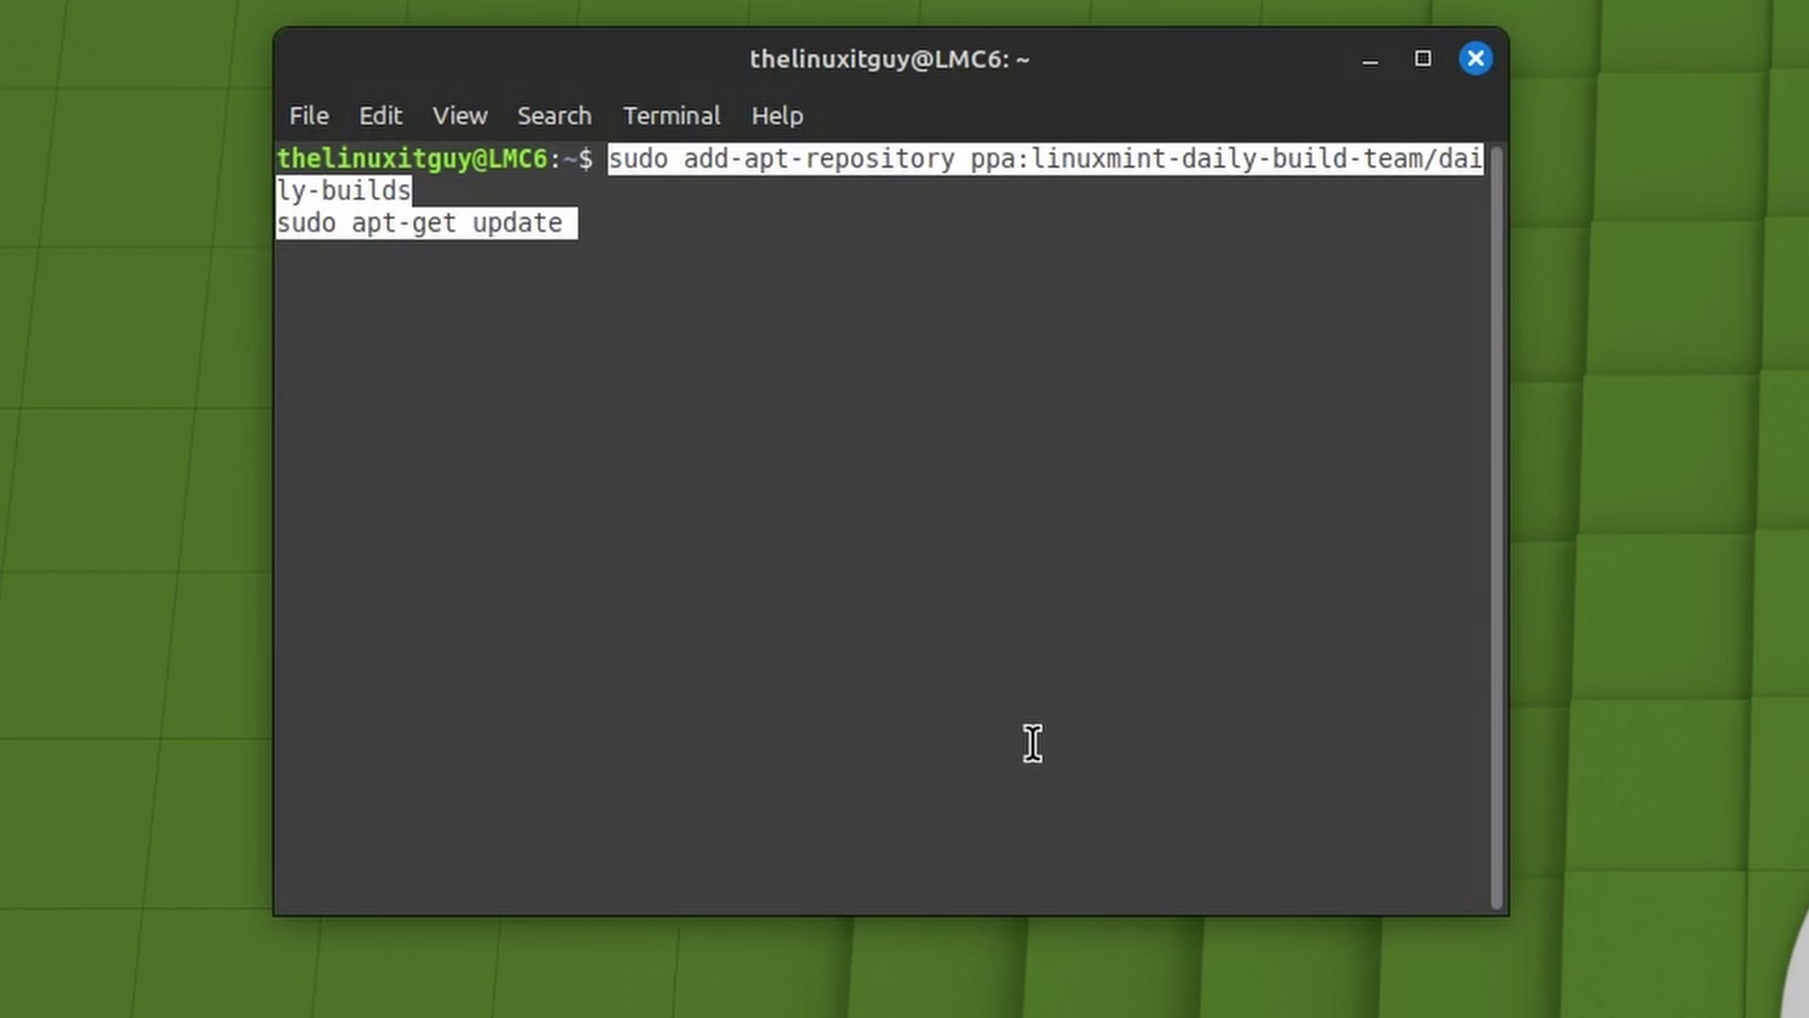
key(Return)
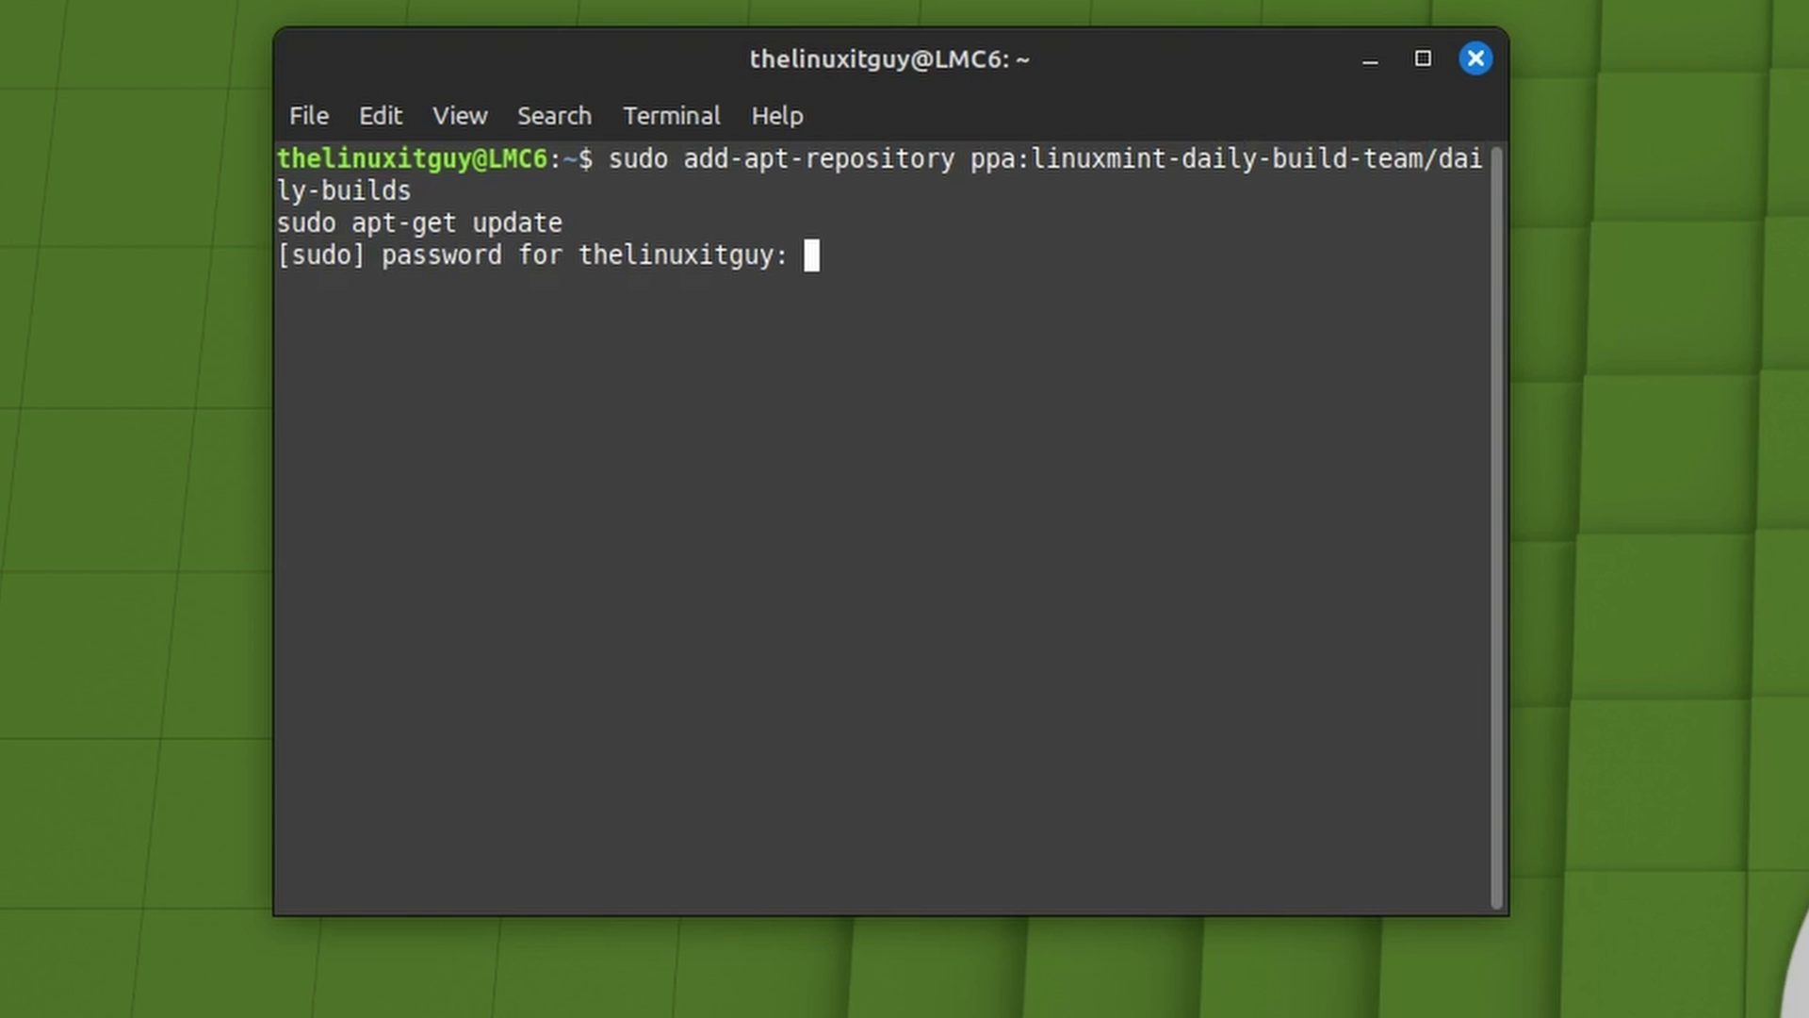
text(**)
key(Return)
key(Return)
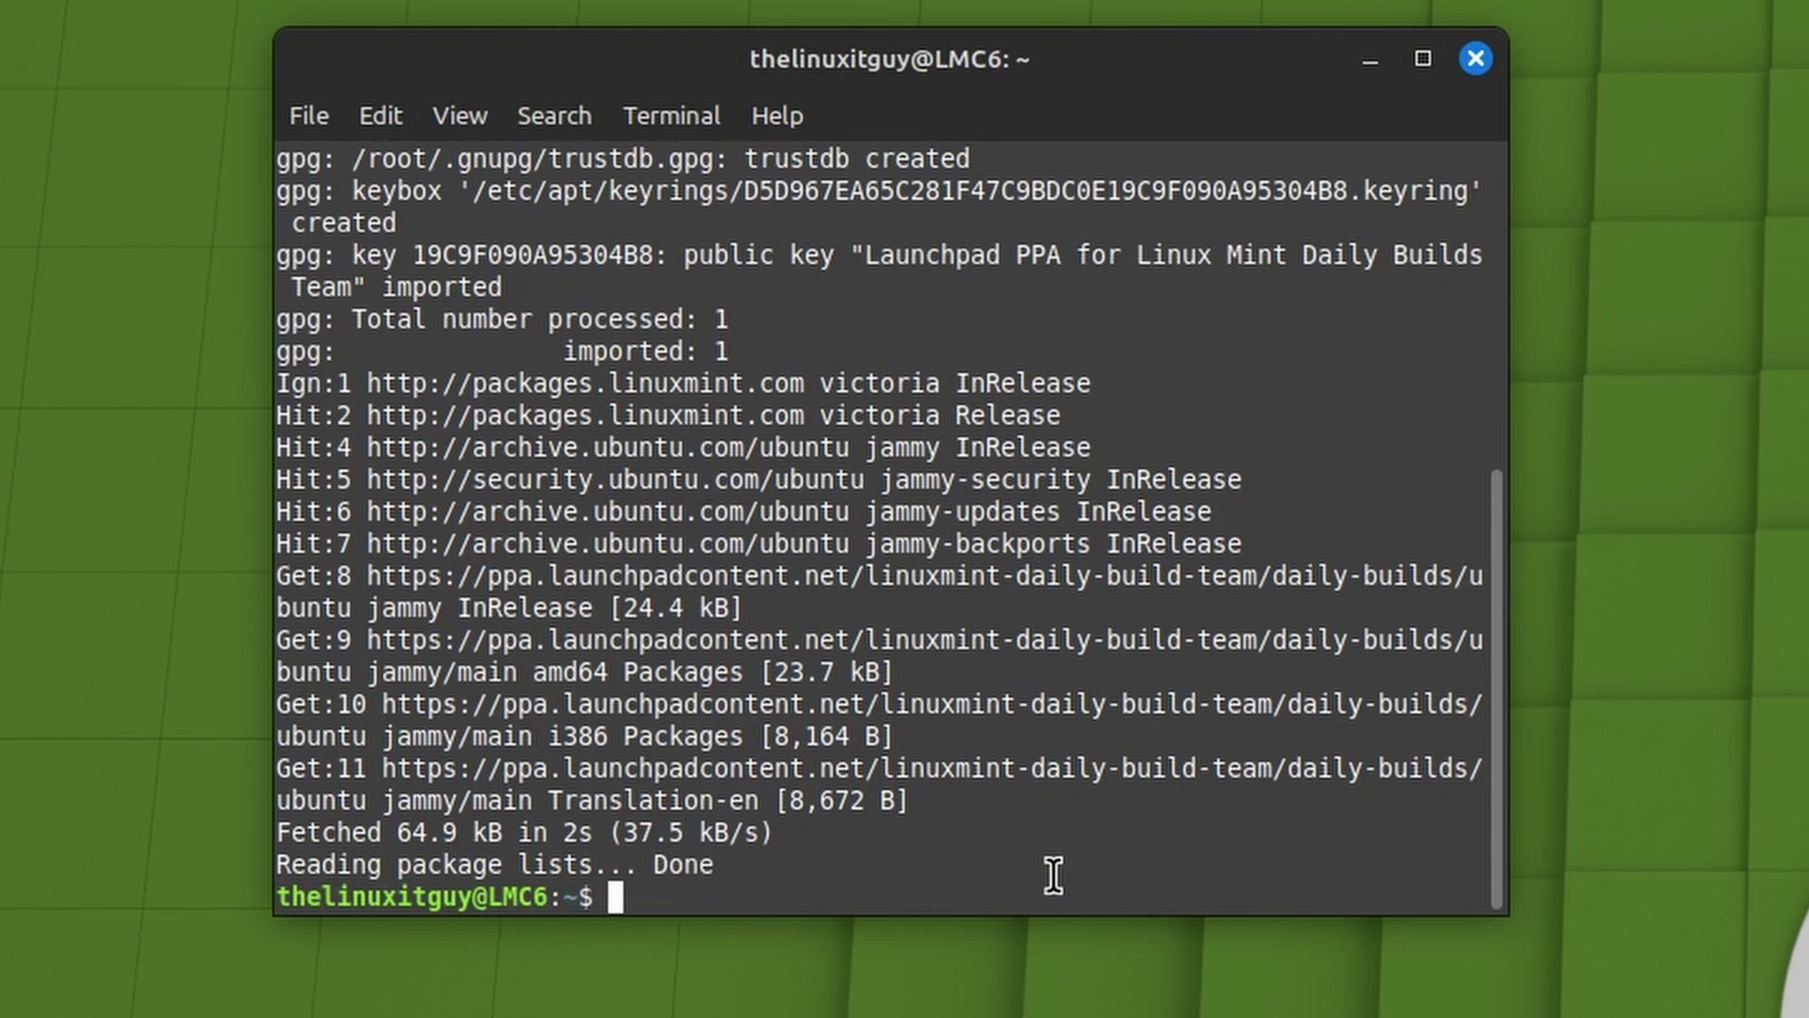
text(sudo a)
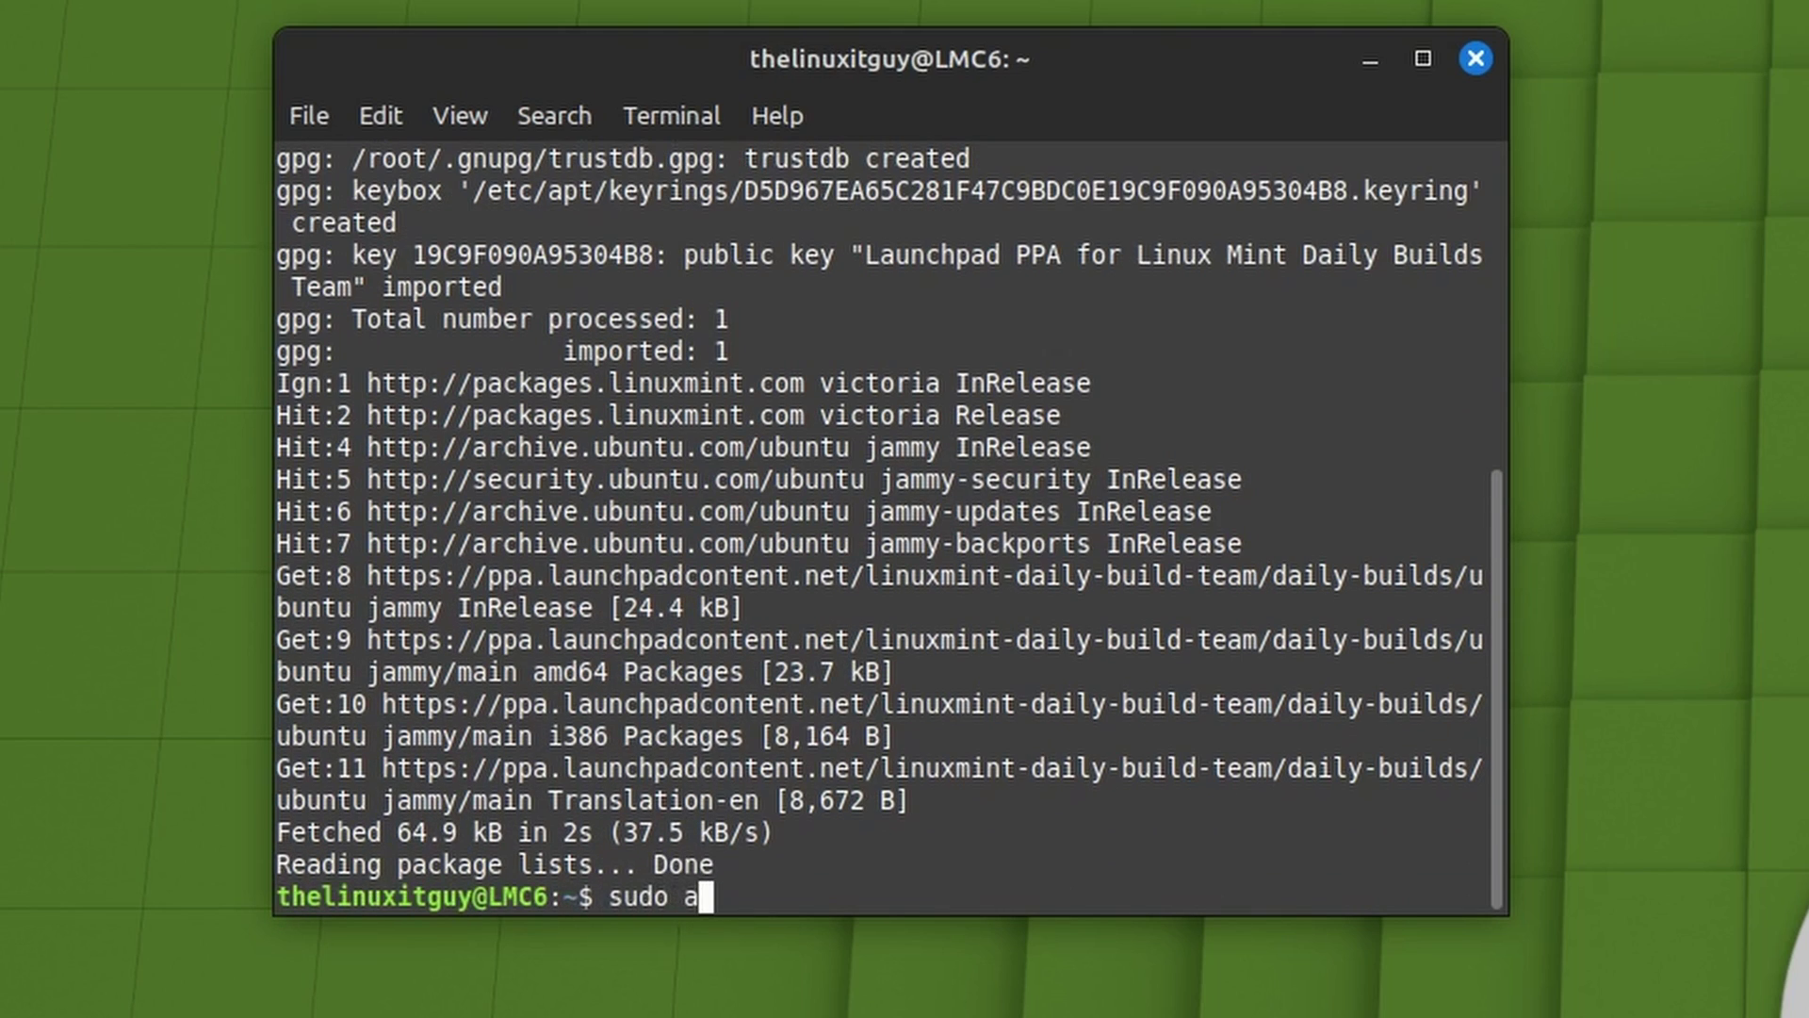
text(pt update)
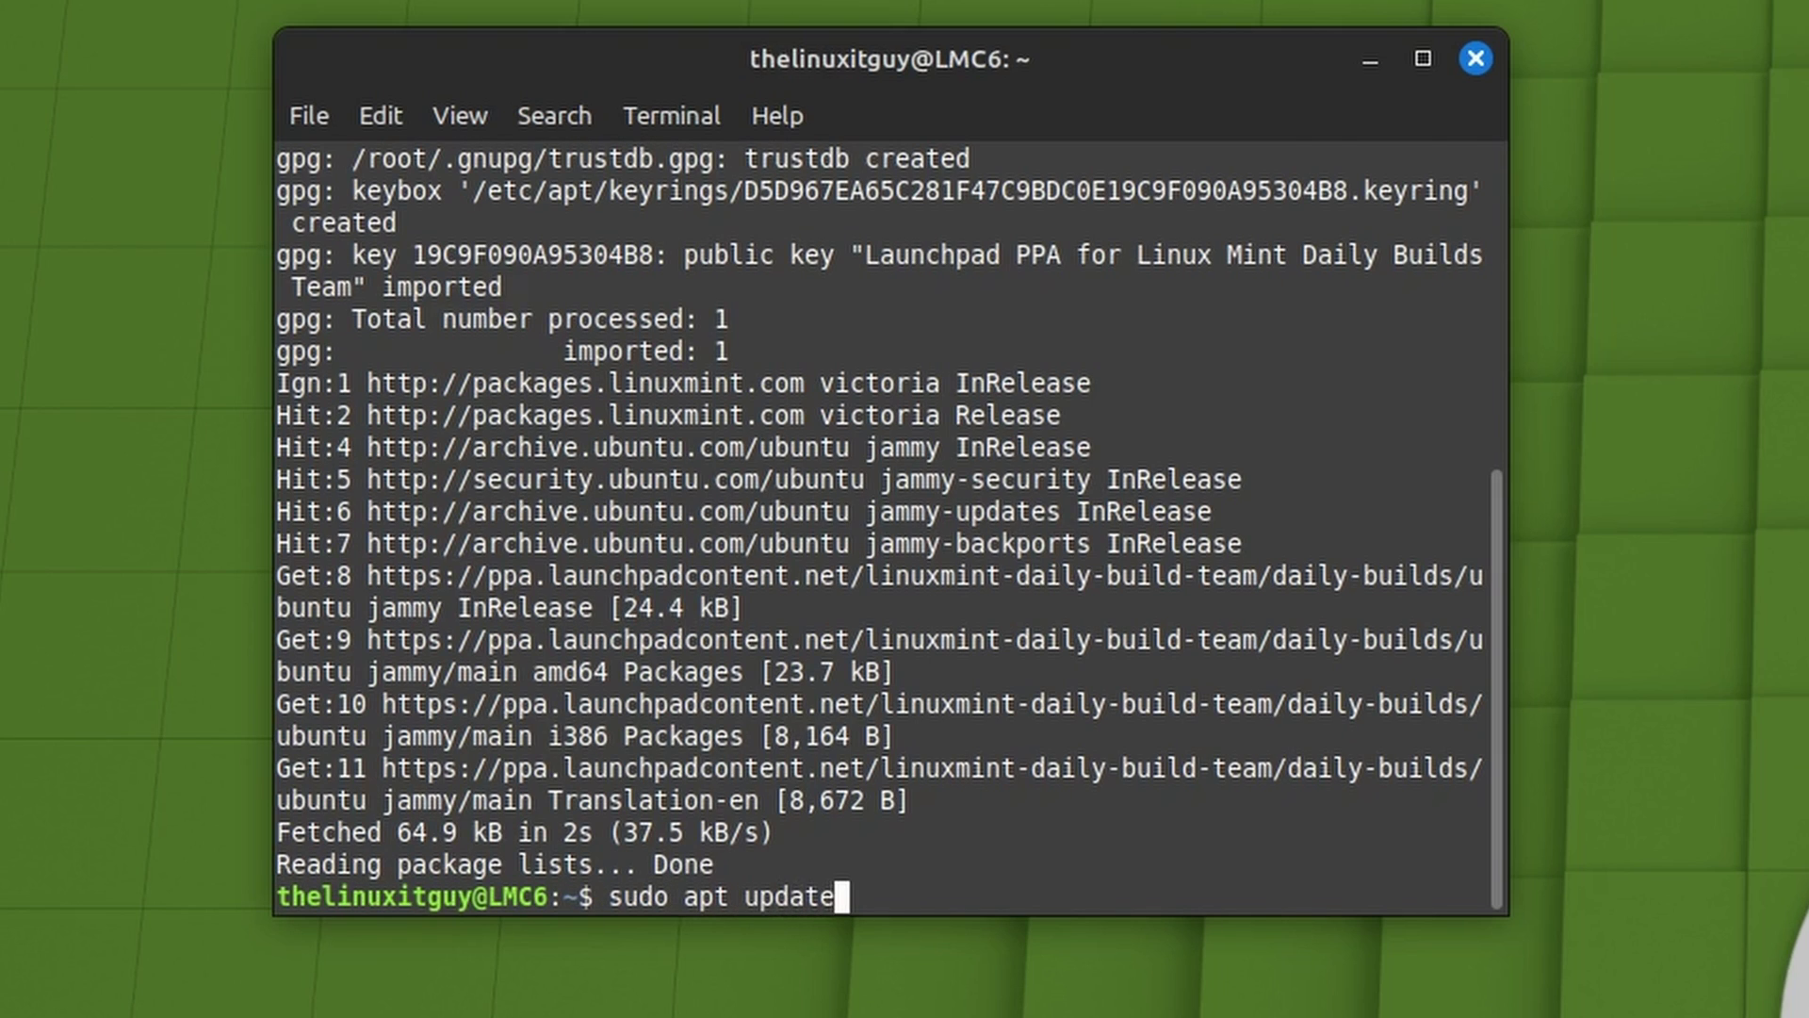
key(Return)
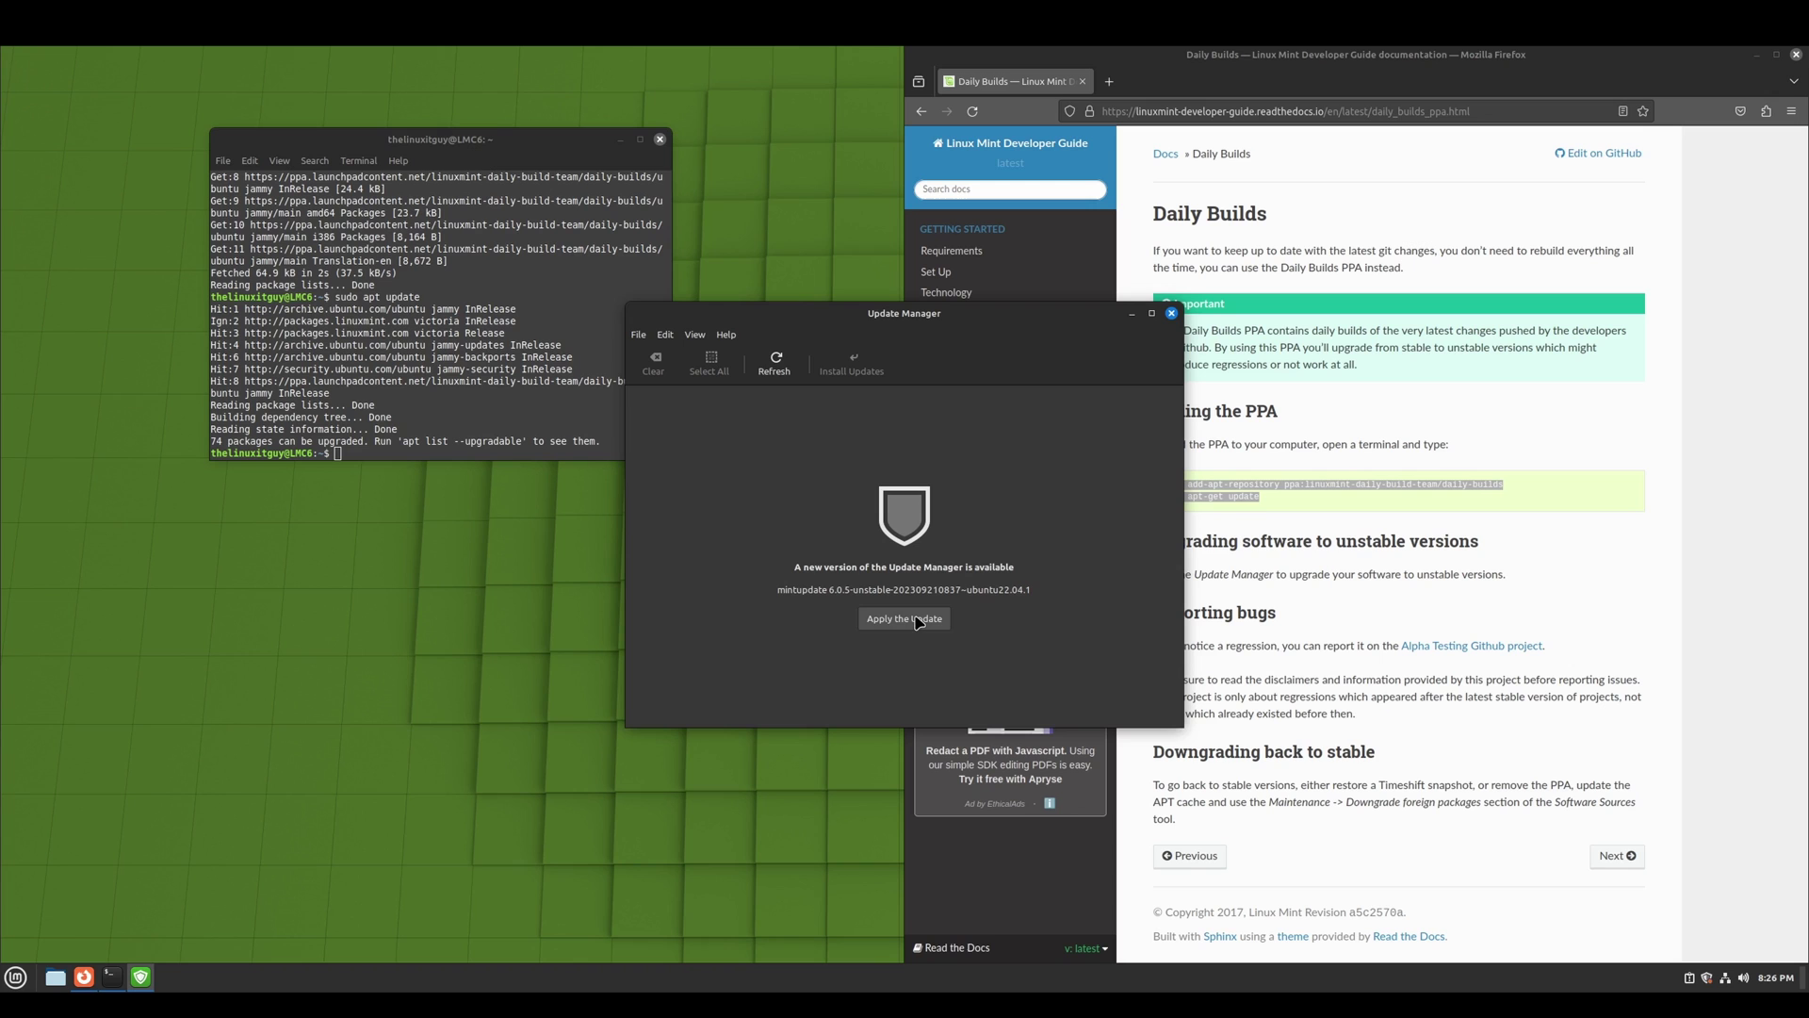
Upgrade Update Manager, install the Cinnamon 6.0 unstable updates, and close Firefox and Terminal
click(915, 618)
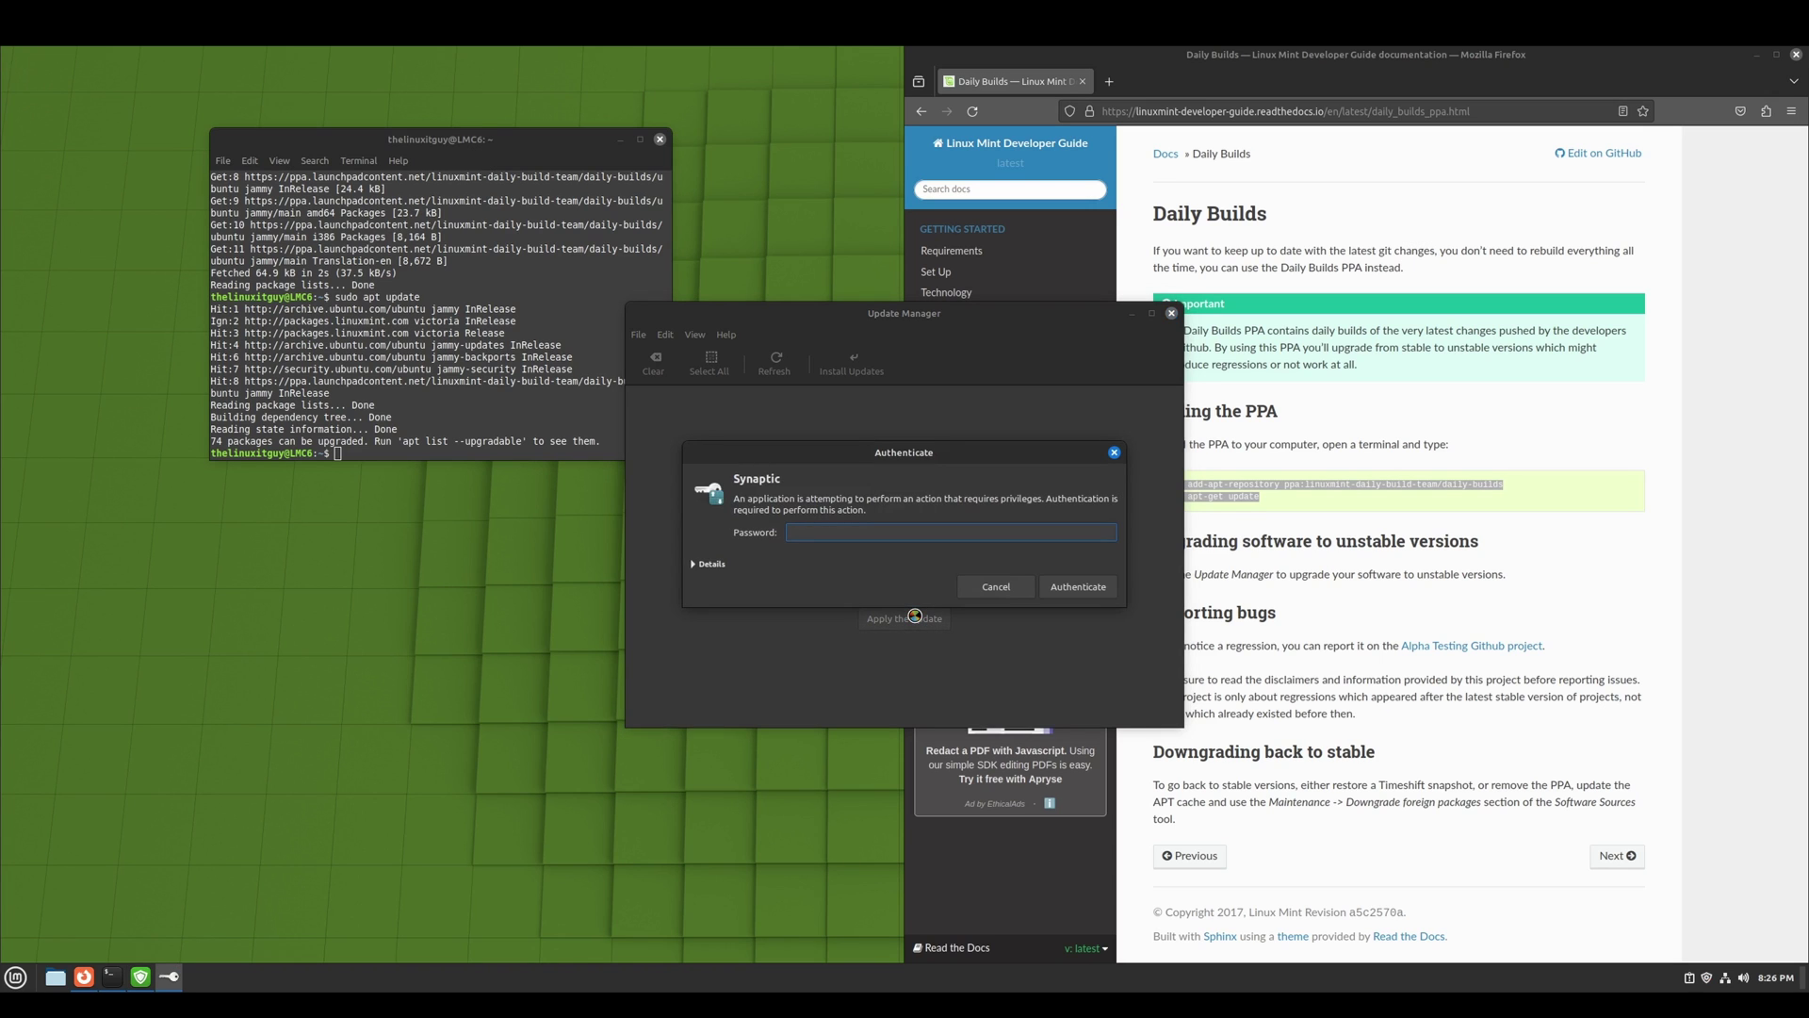
key(Return)
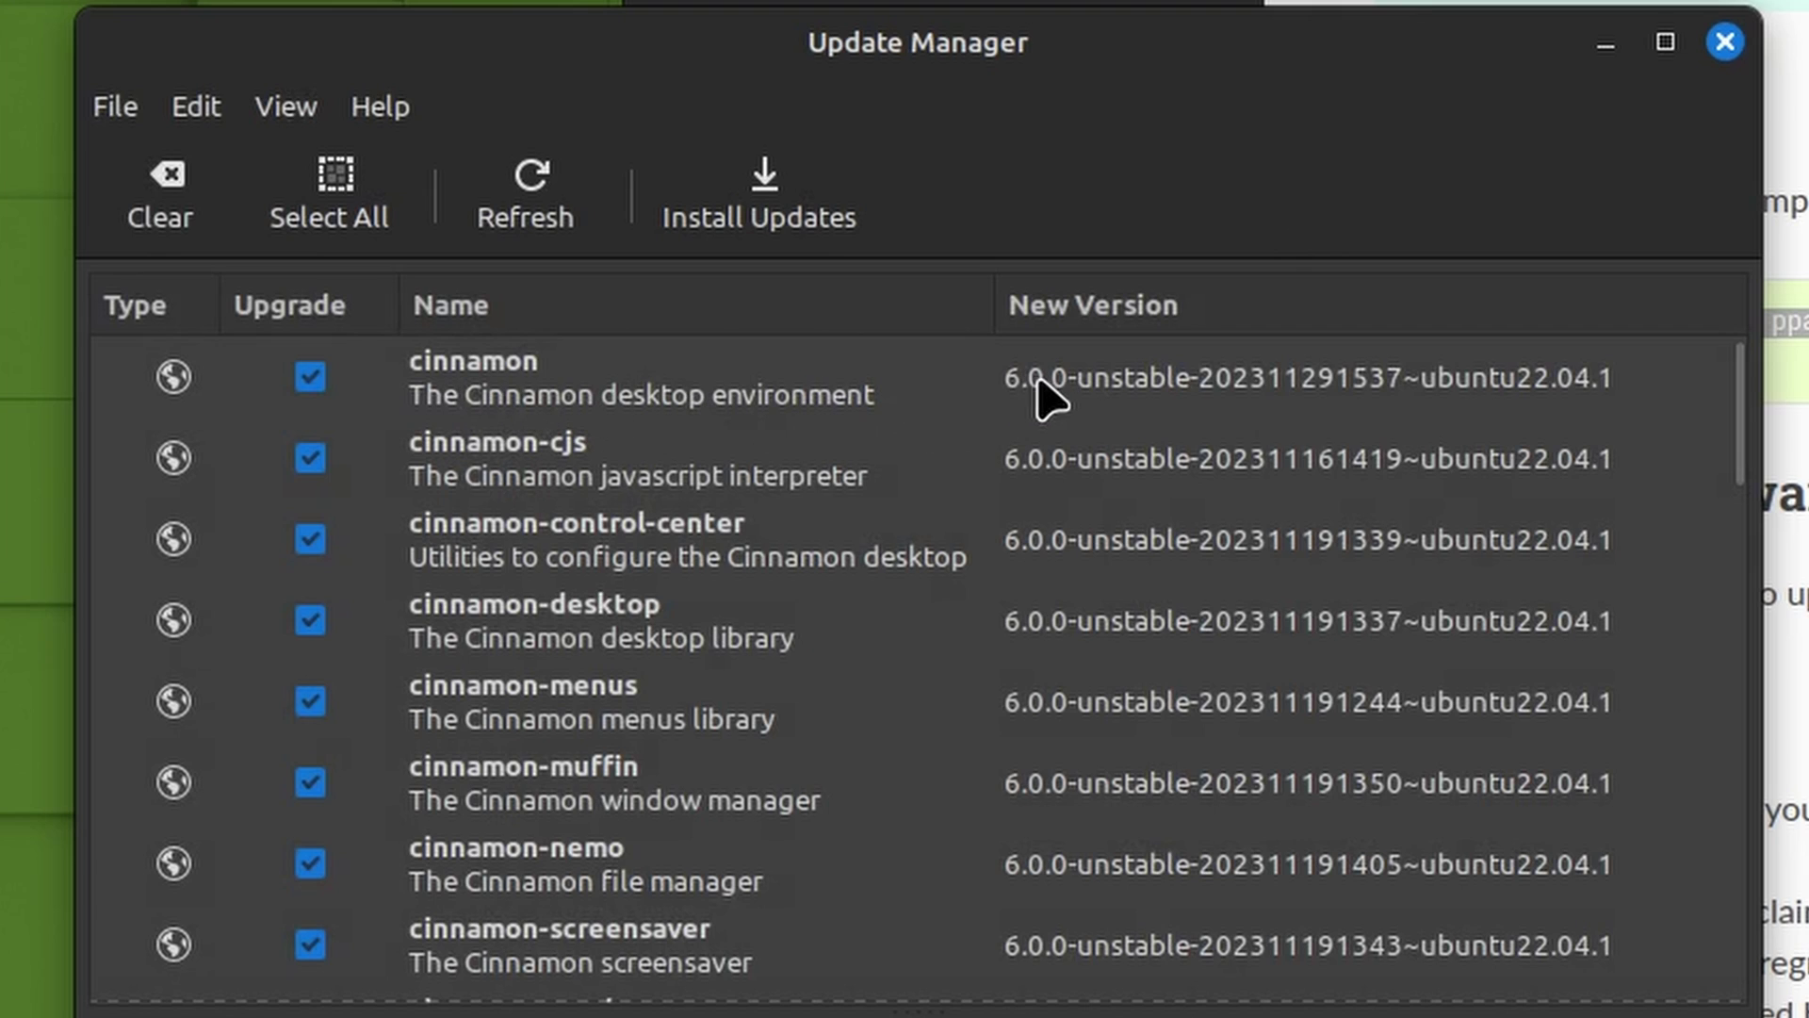
click(784, 186)
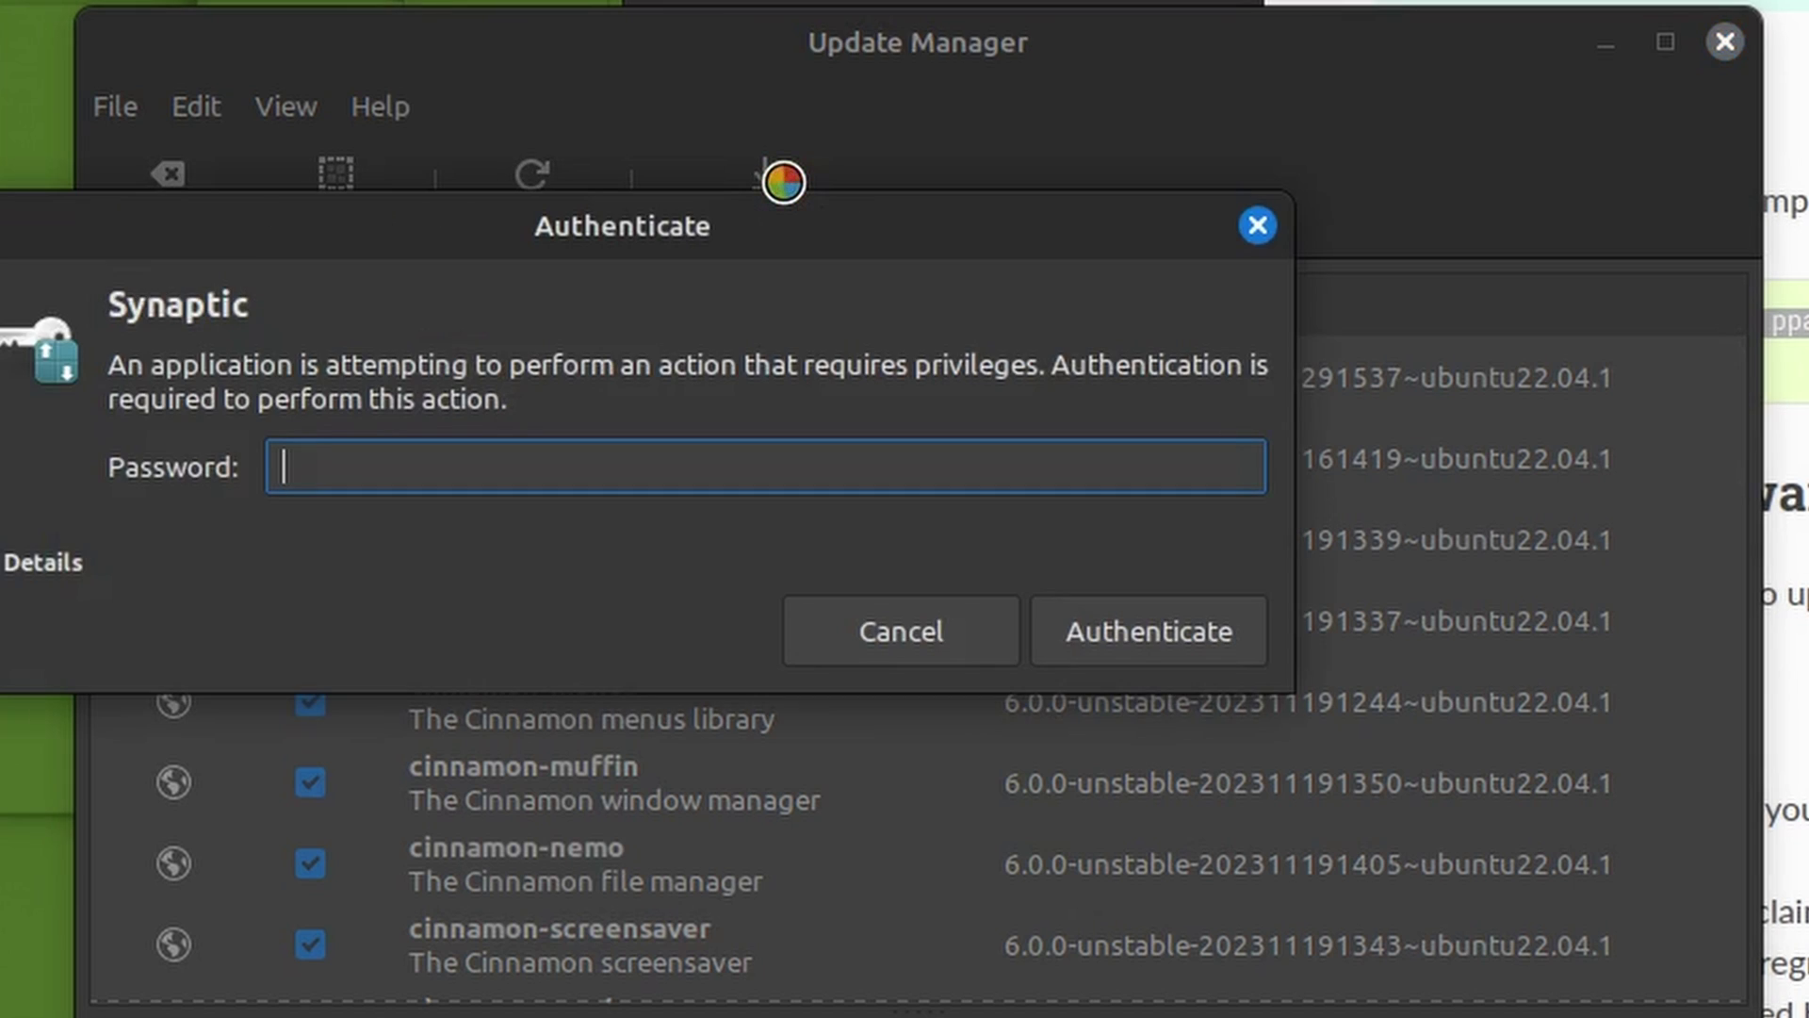
text(****)
key(Return)
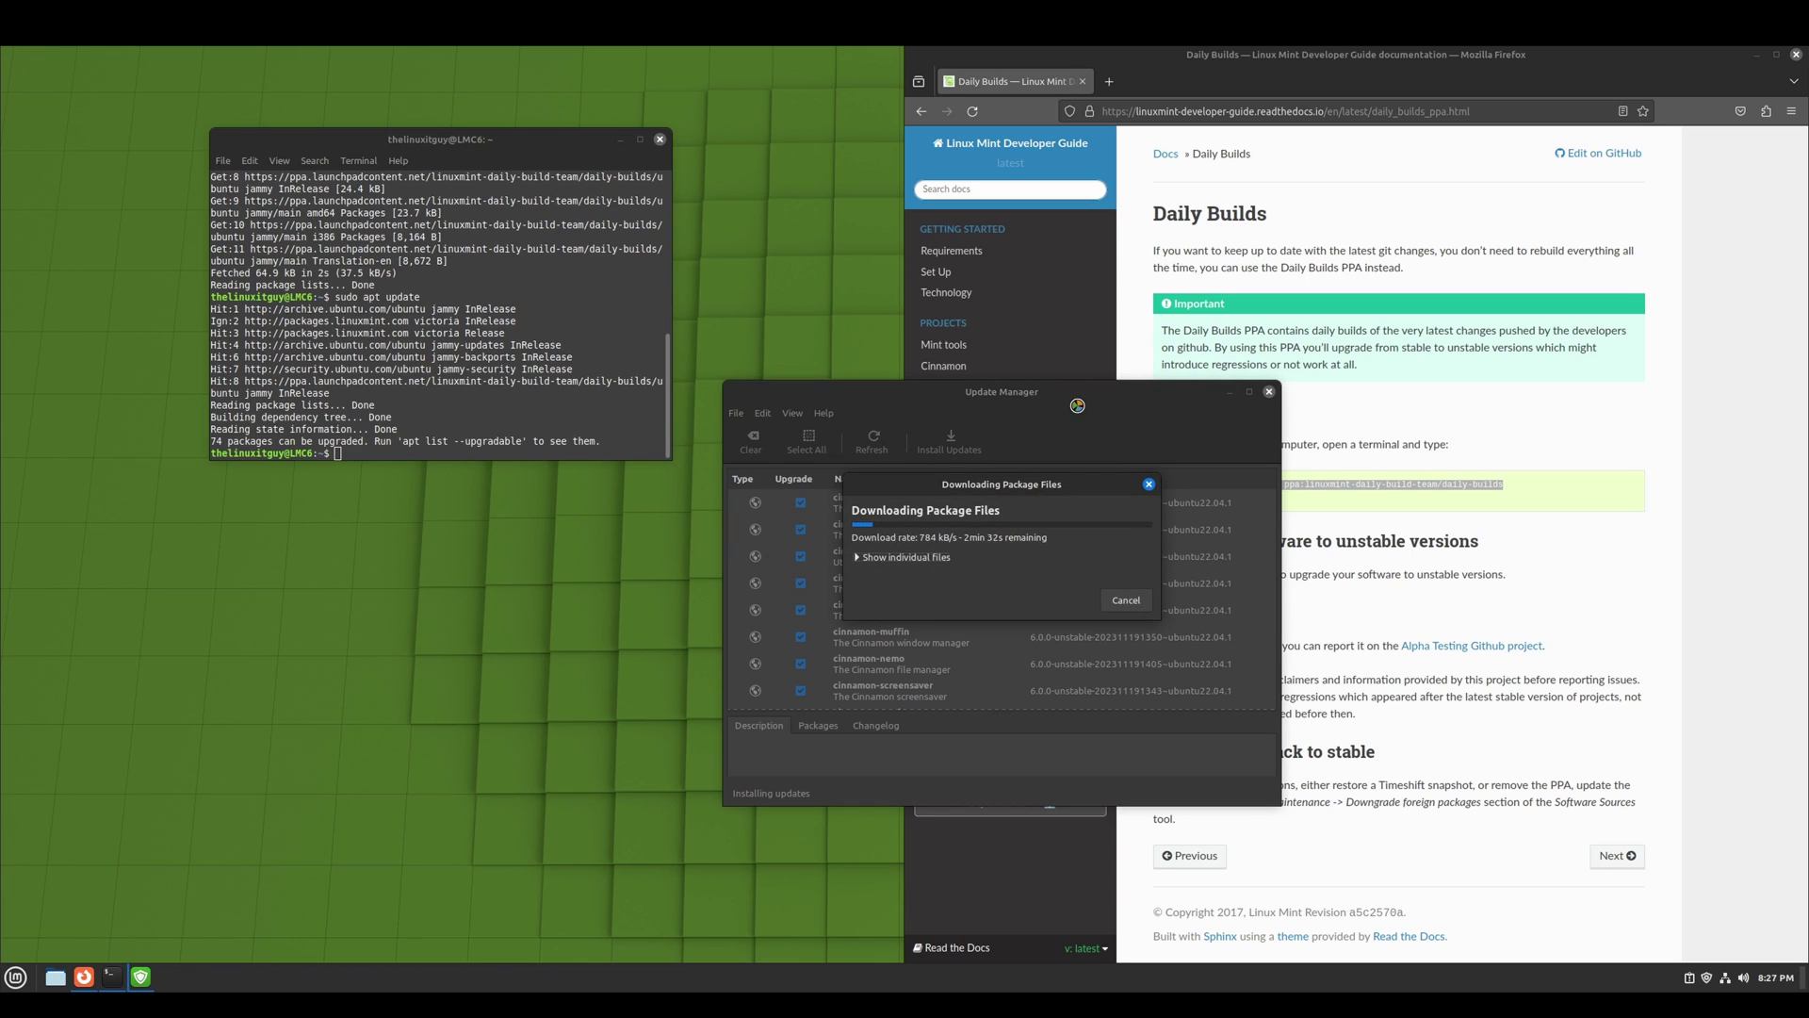
click(1796, 54)
click(661, 139)
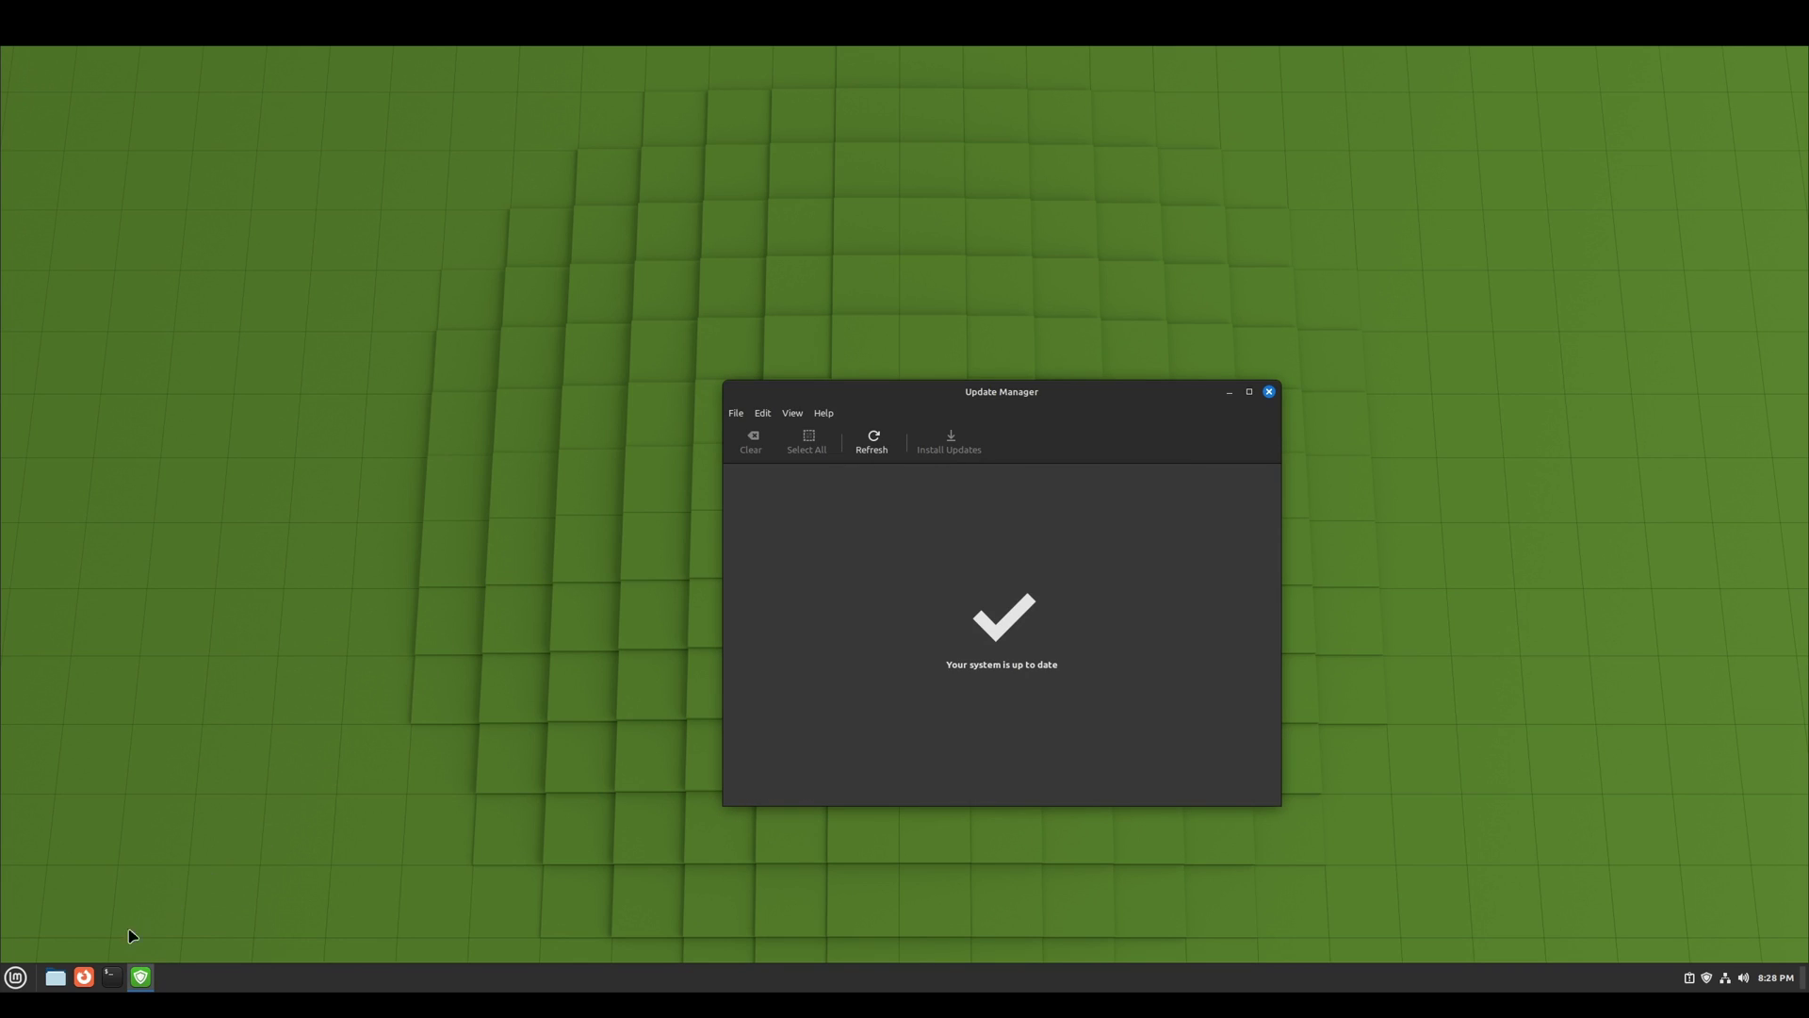
Restart the computer from the Mint menu's Quit button
click(15, 976)
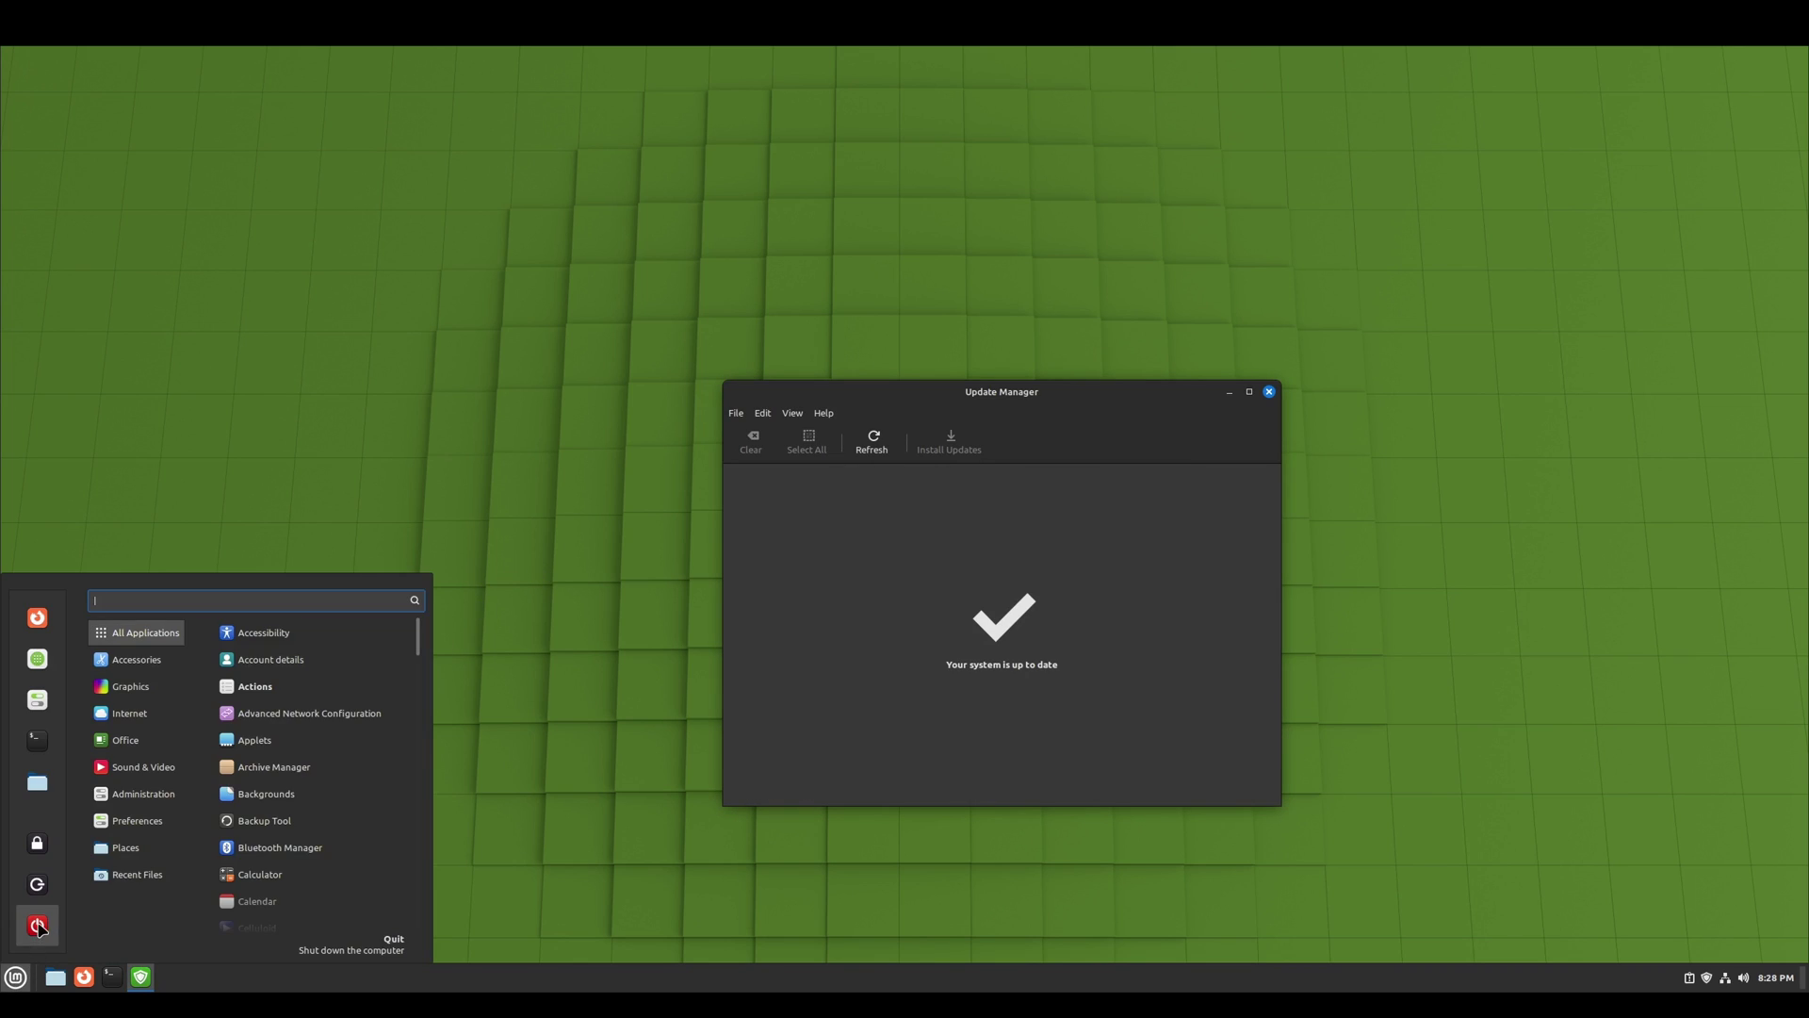
click(34, 928)
click(885, 549)
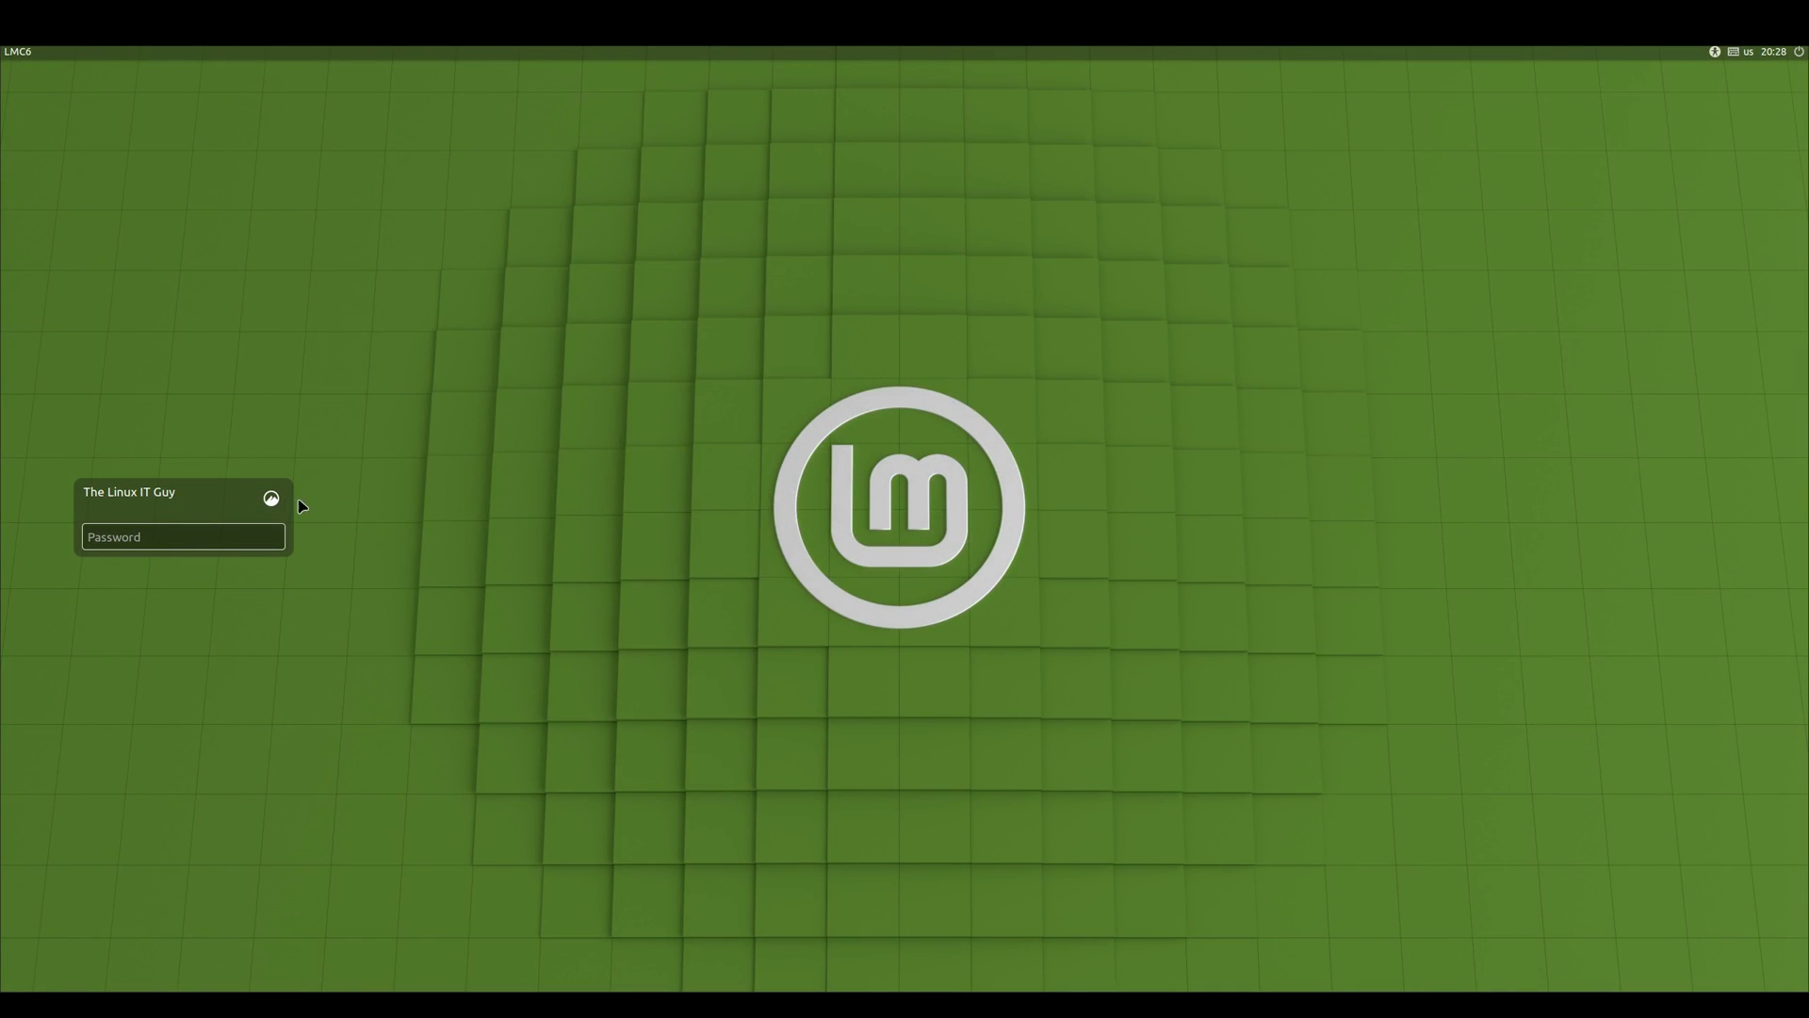
Choose the Cinnamon on Wayland (Experimental) session on the login screen
click(272, 501)
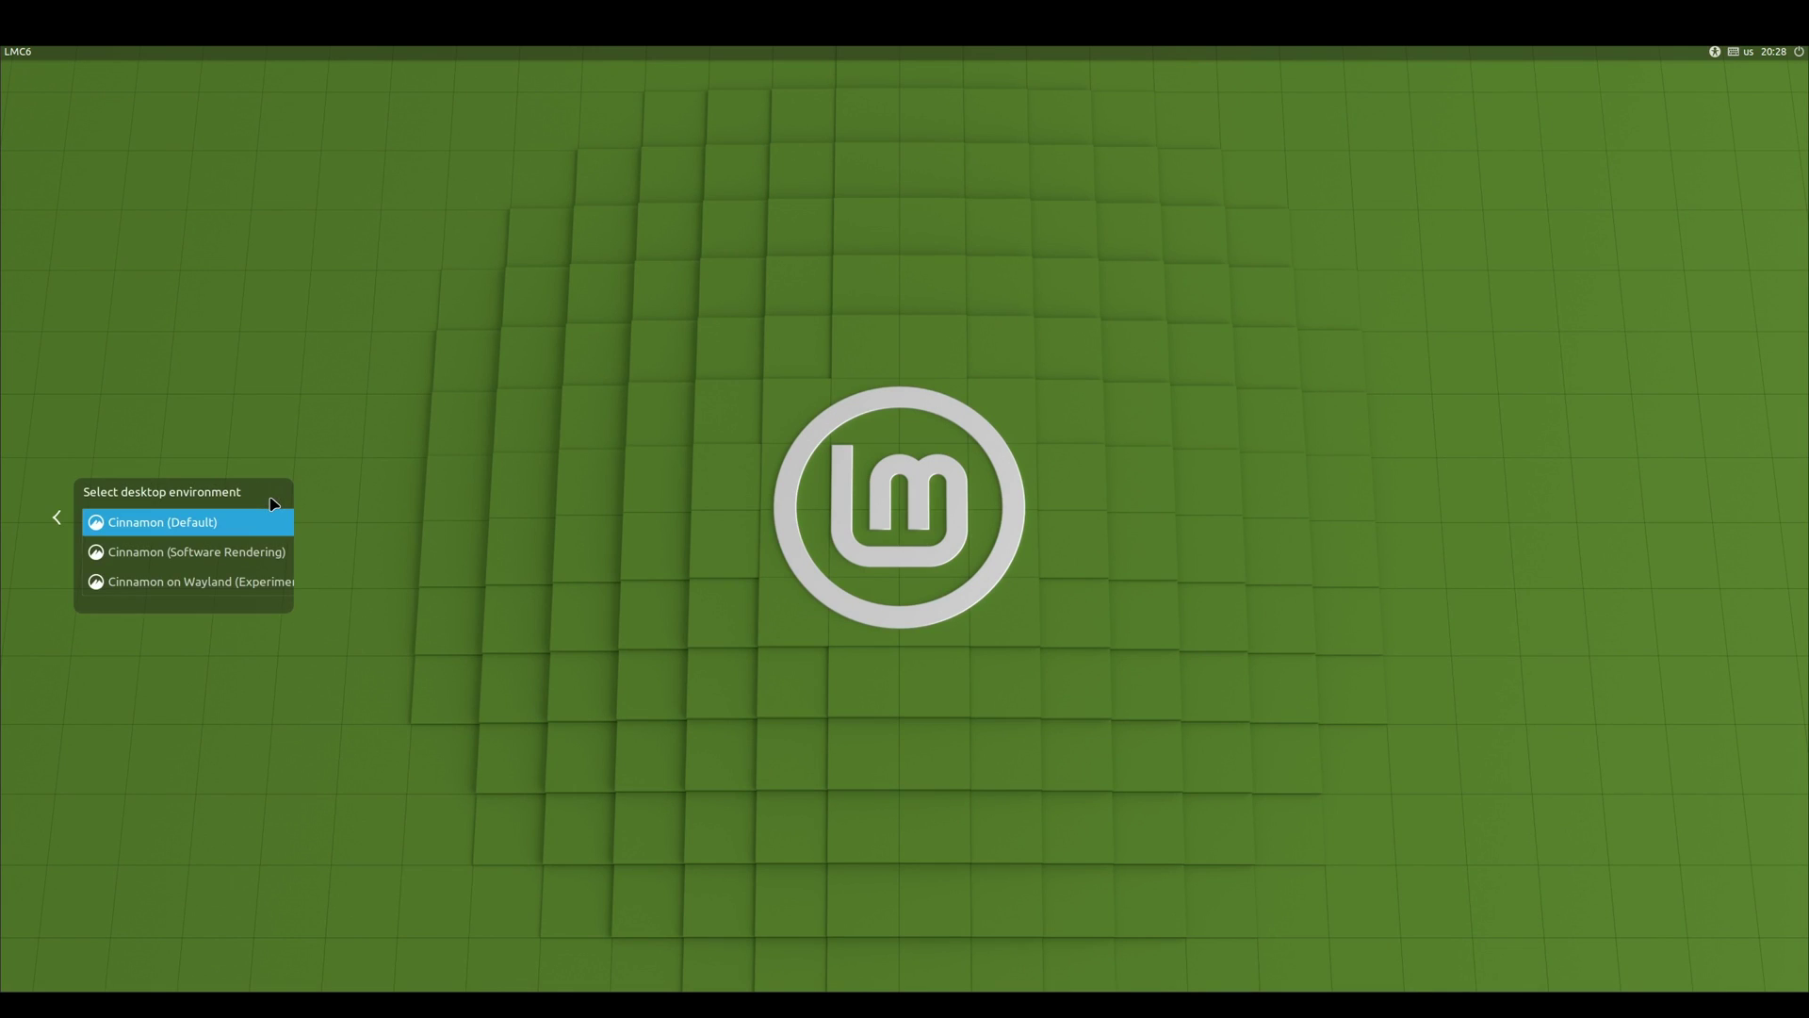
click(220, 589)
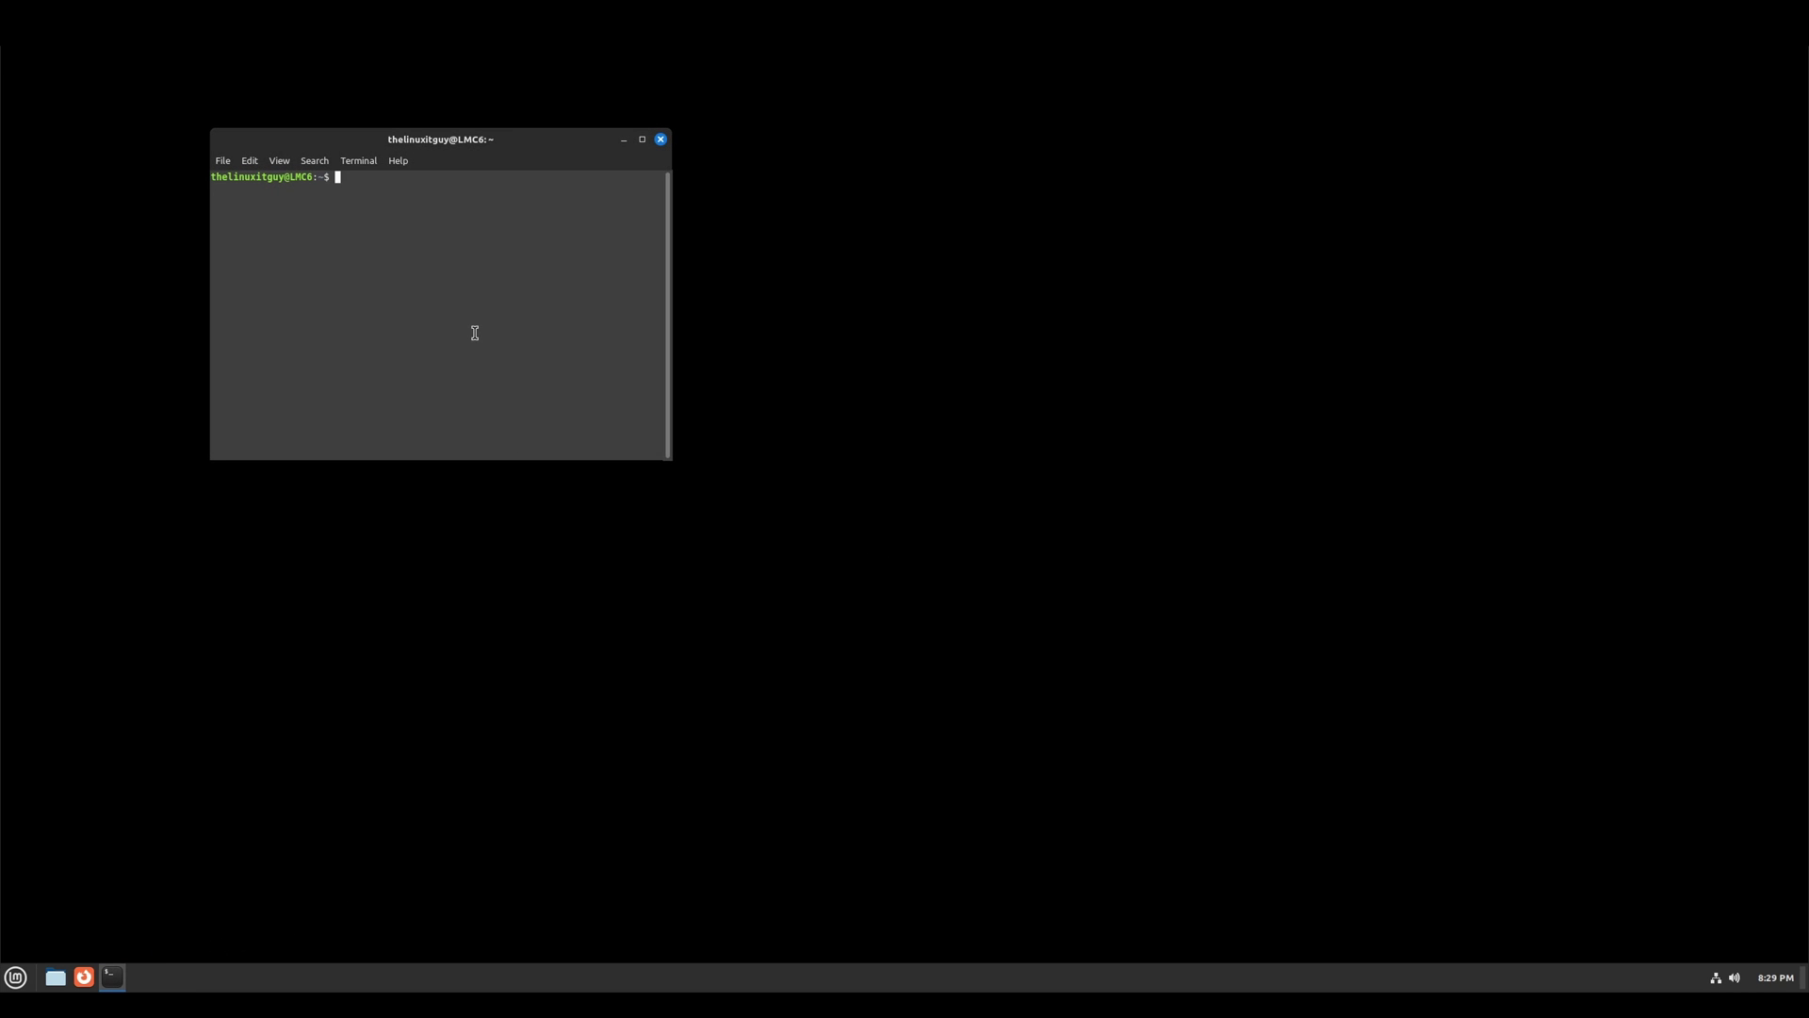
Run neofetch and highlight the DE: Cinnamon 6.0.0 line
text(neof)
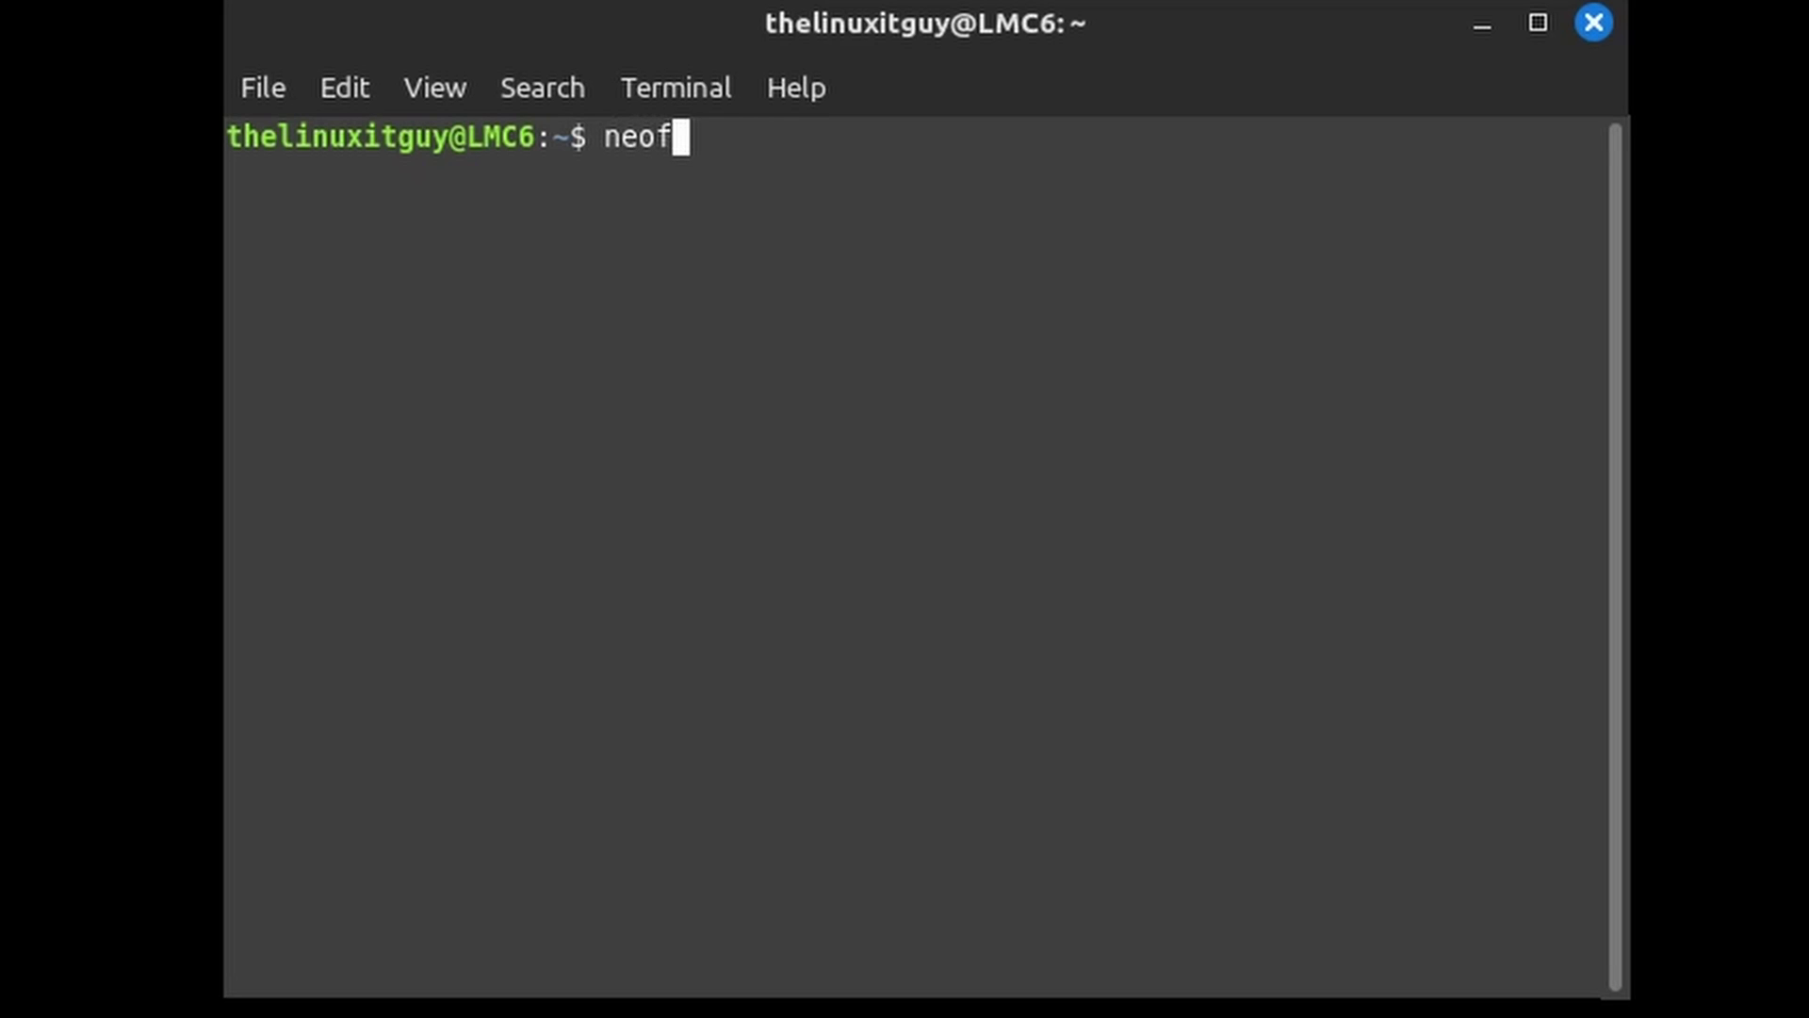
text(etch)
key(Return)
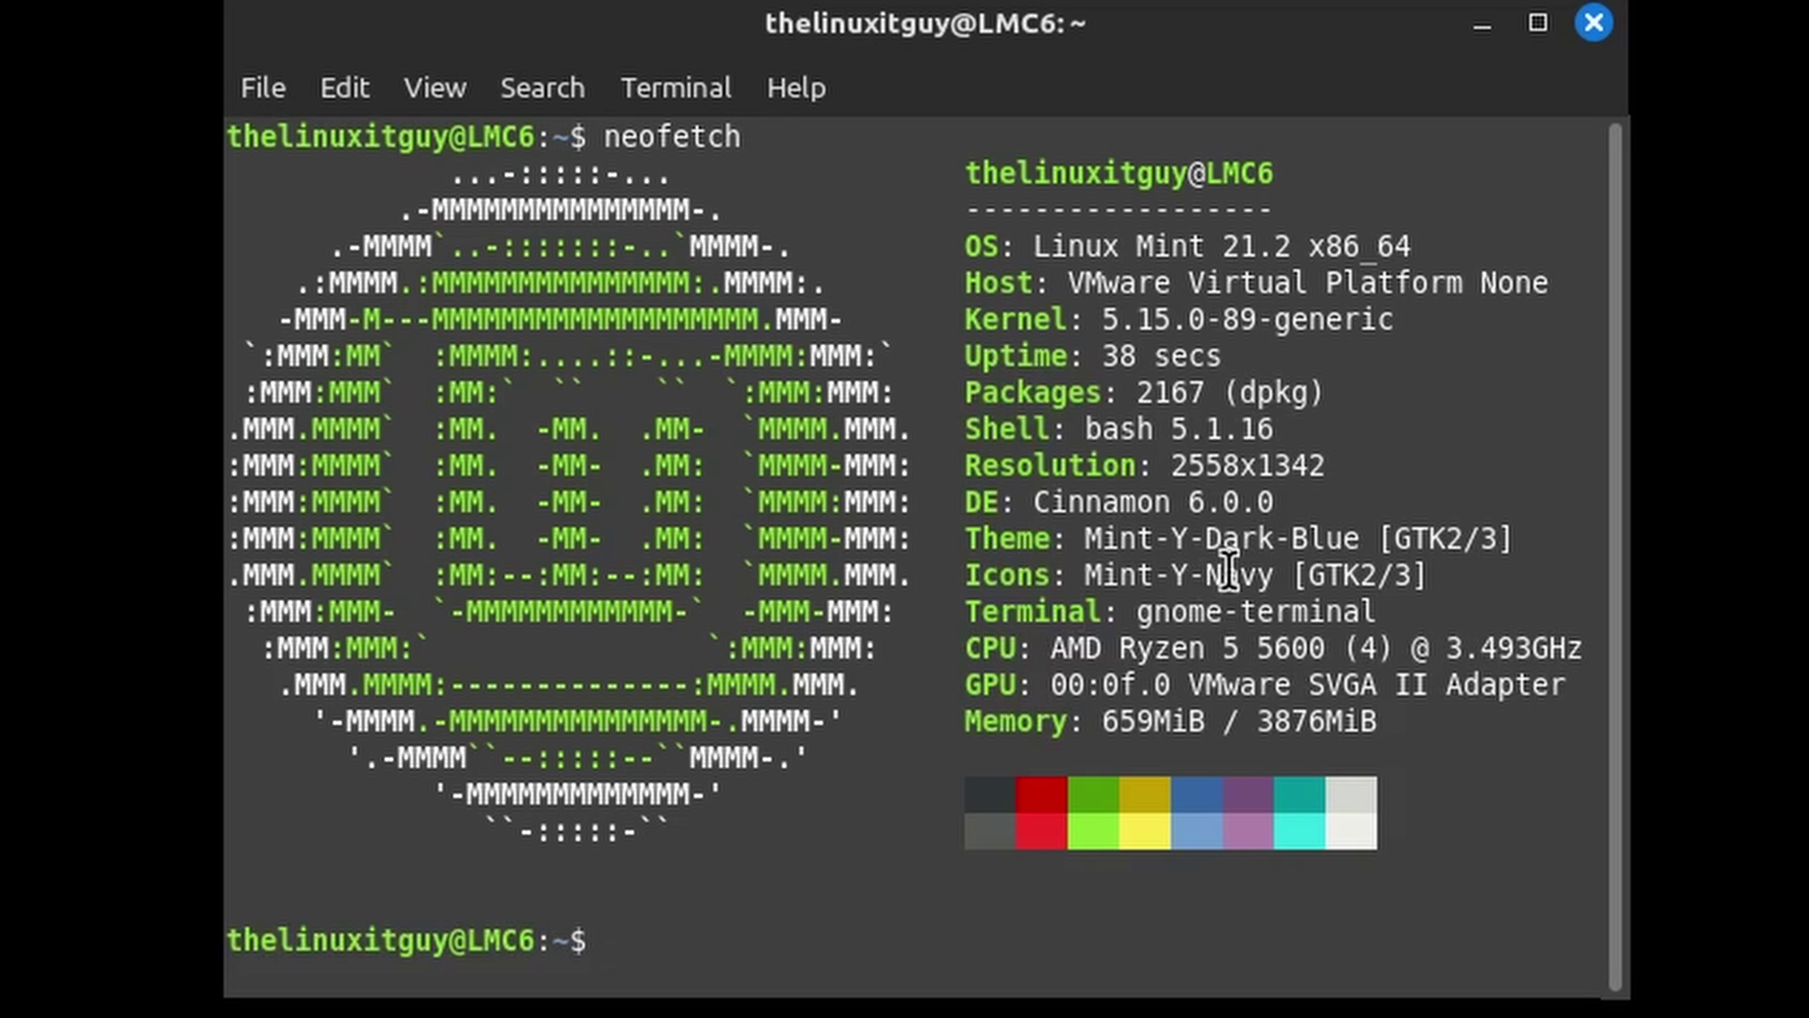
drag(1310, 518, 957, 500)
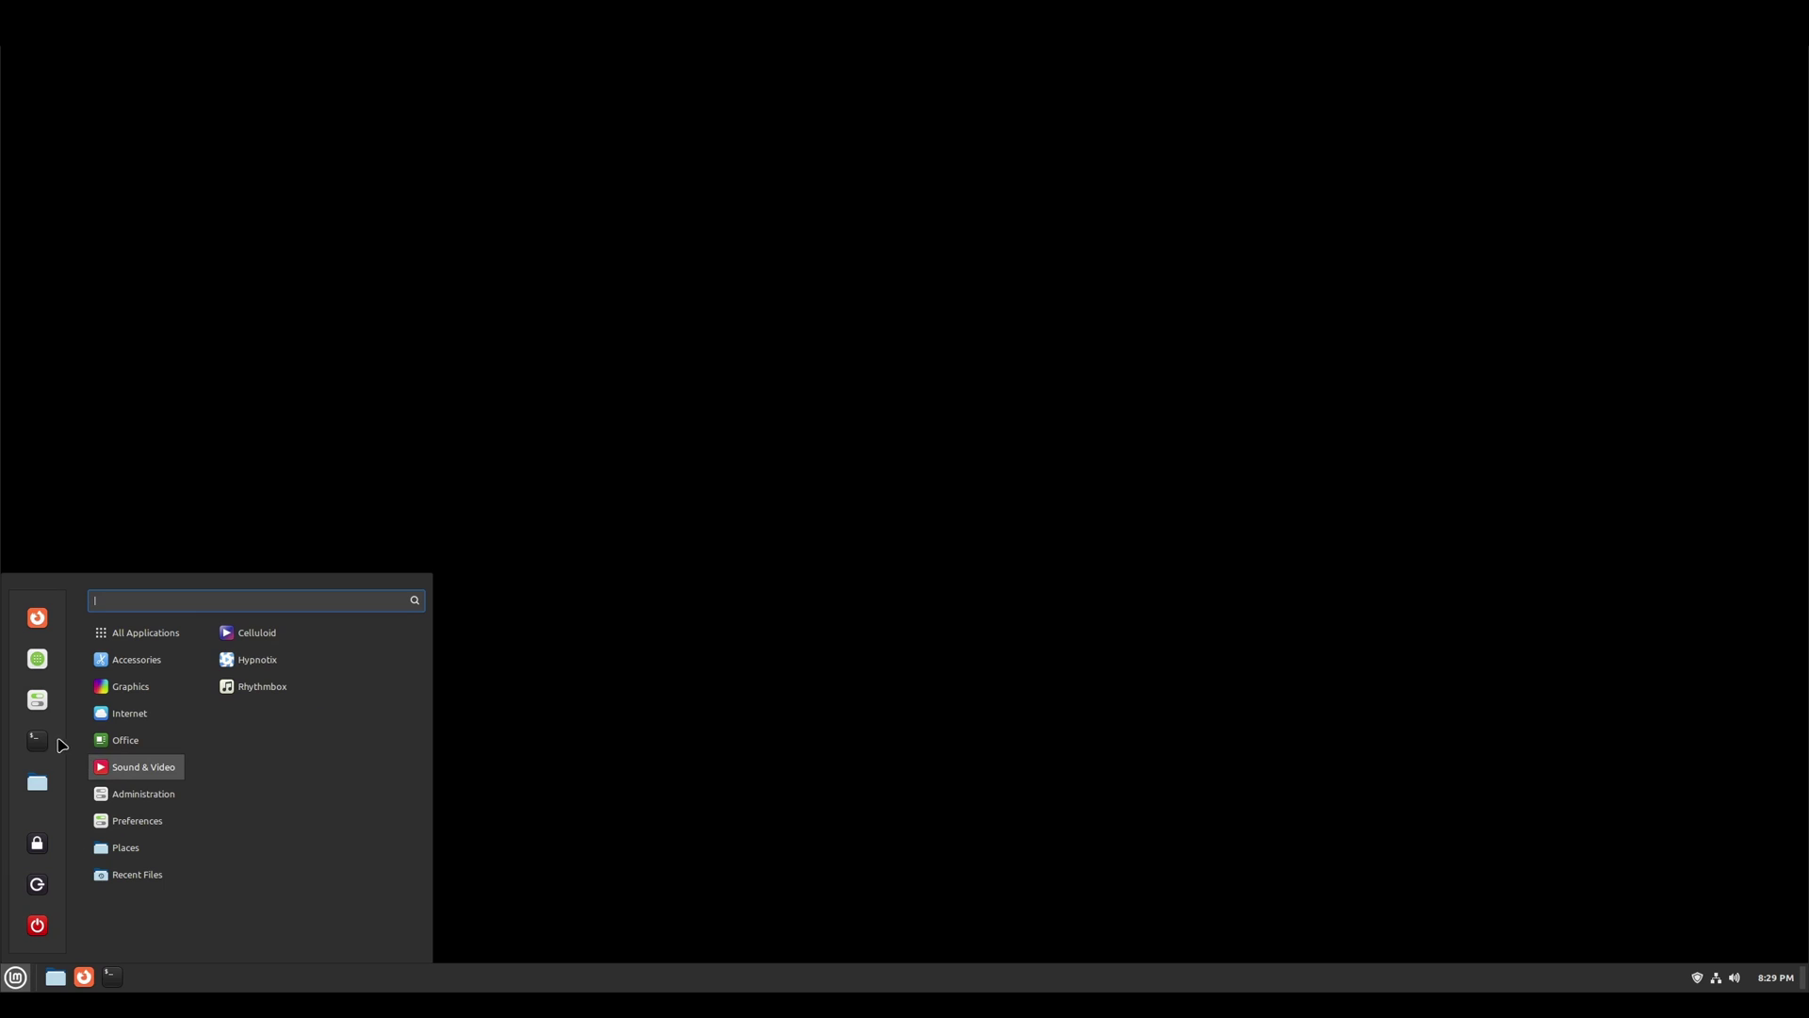
Open System Settings and go to System Info under Hardware
mouse_move(133, 645)
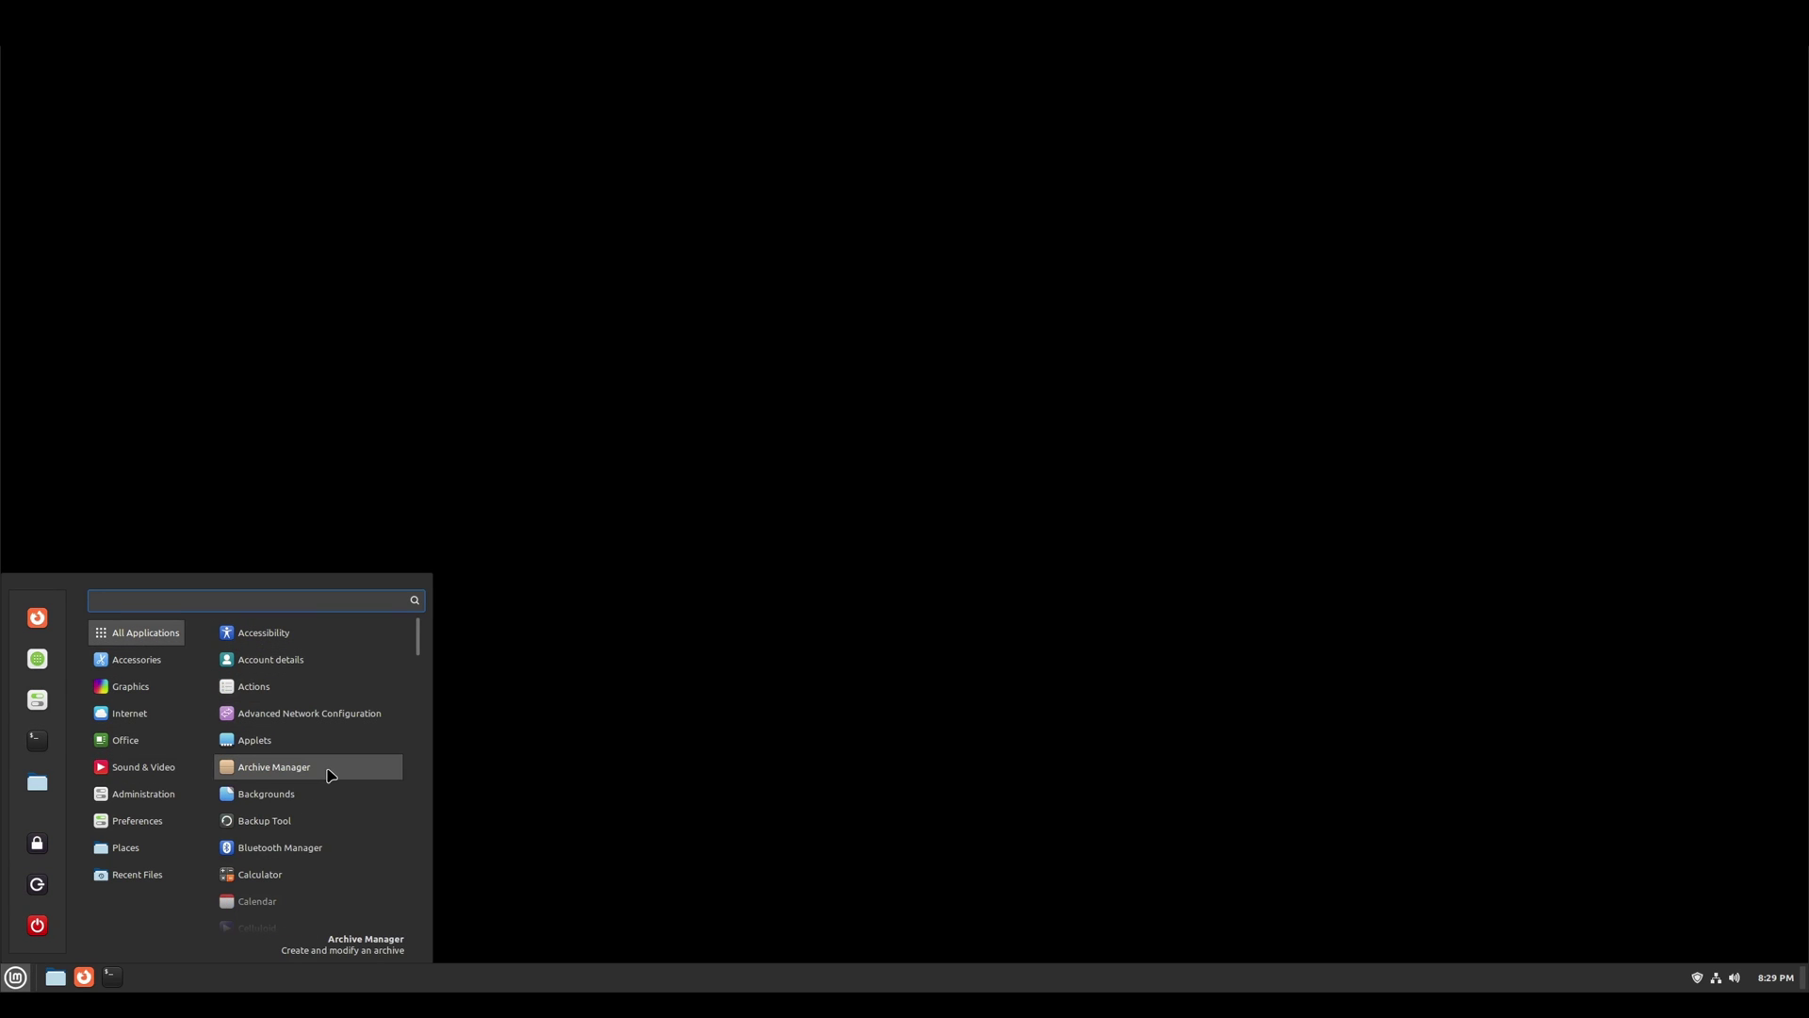
click(41, 699)
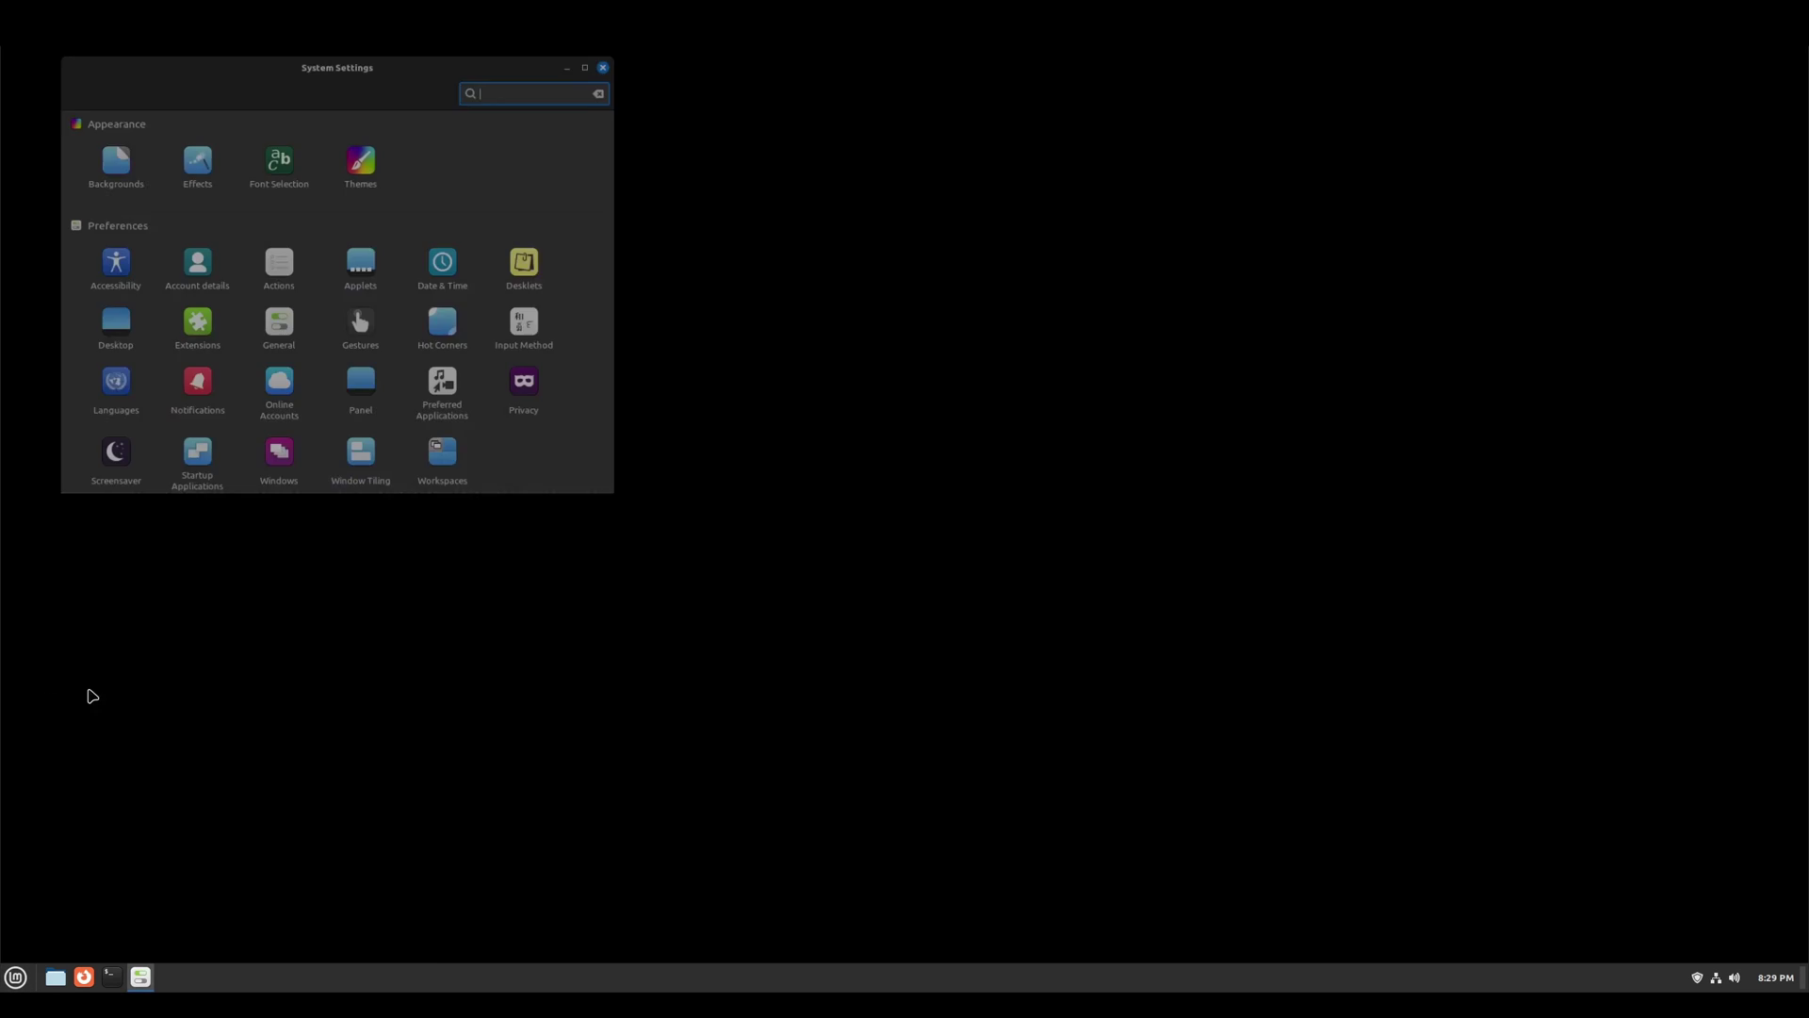
scroll(548, 466, down, 5)
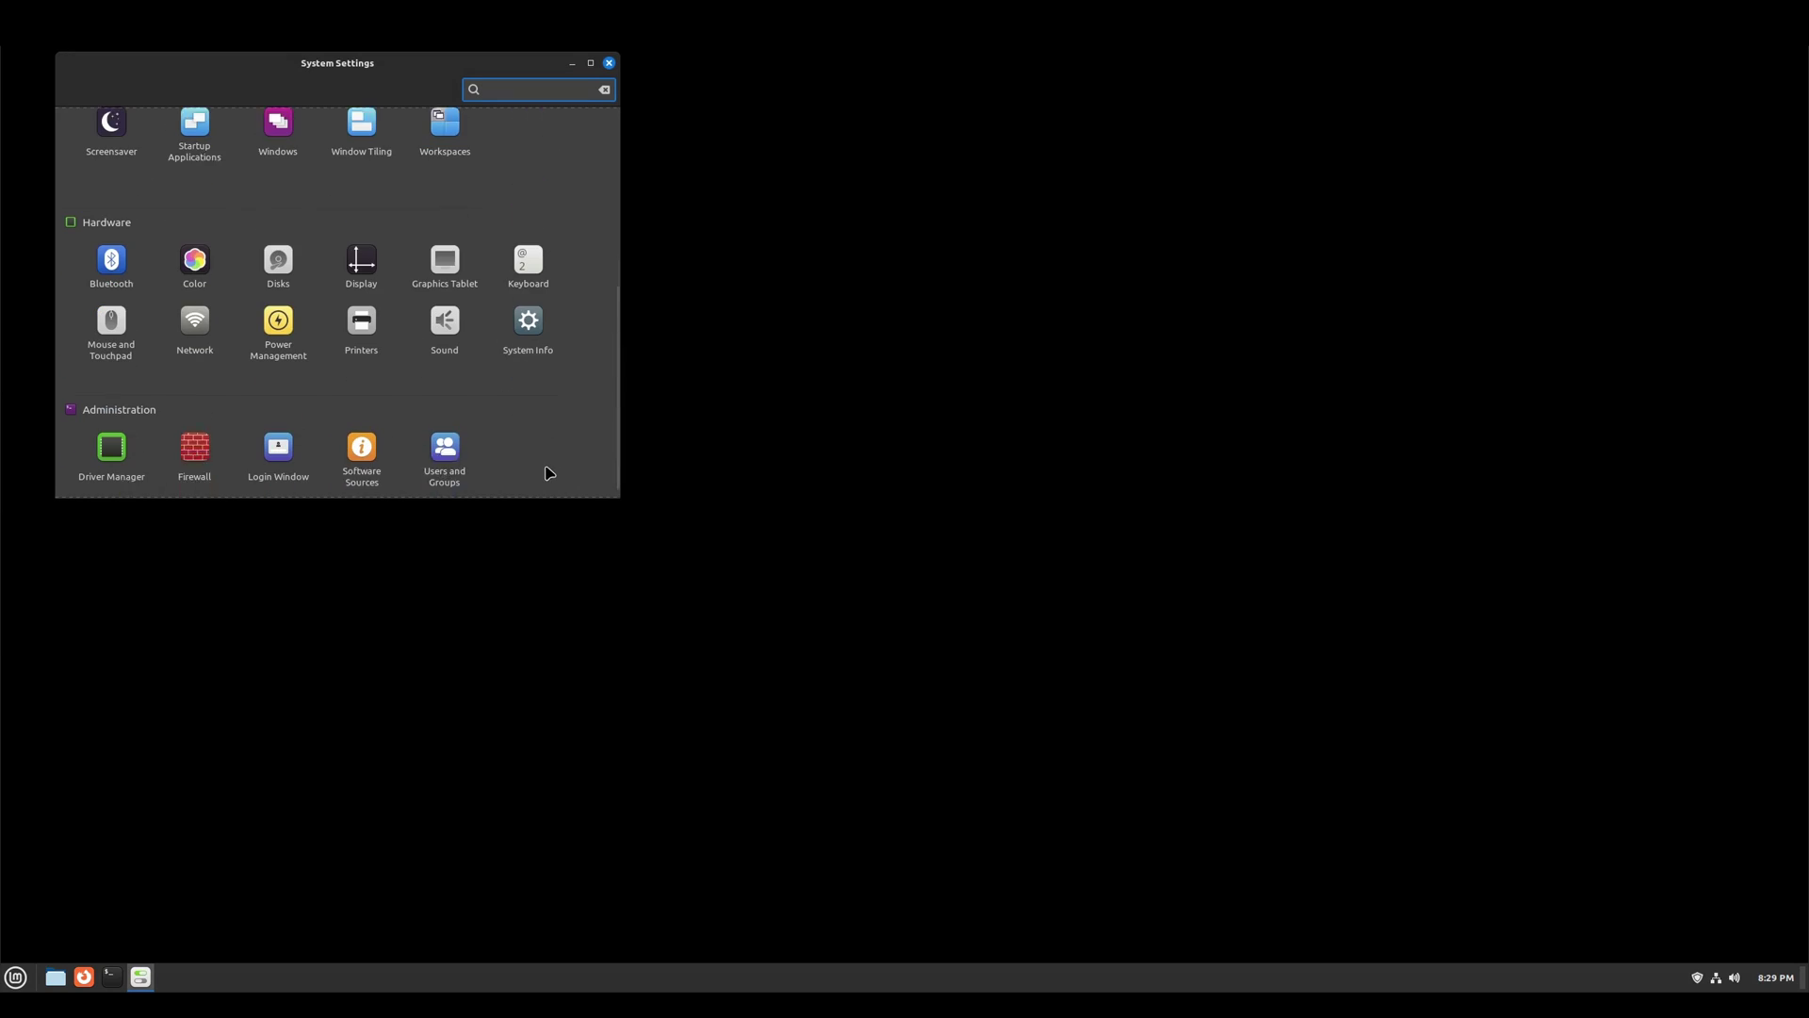
click(531, 309)
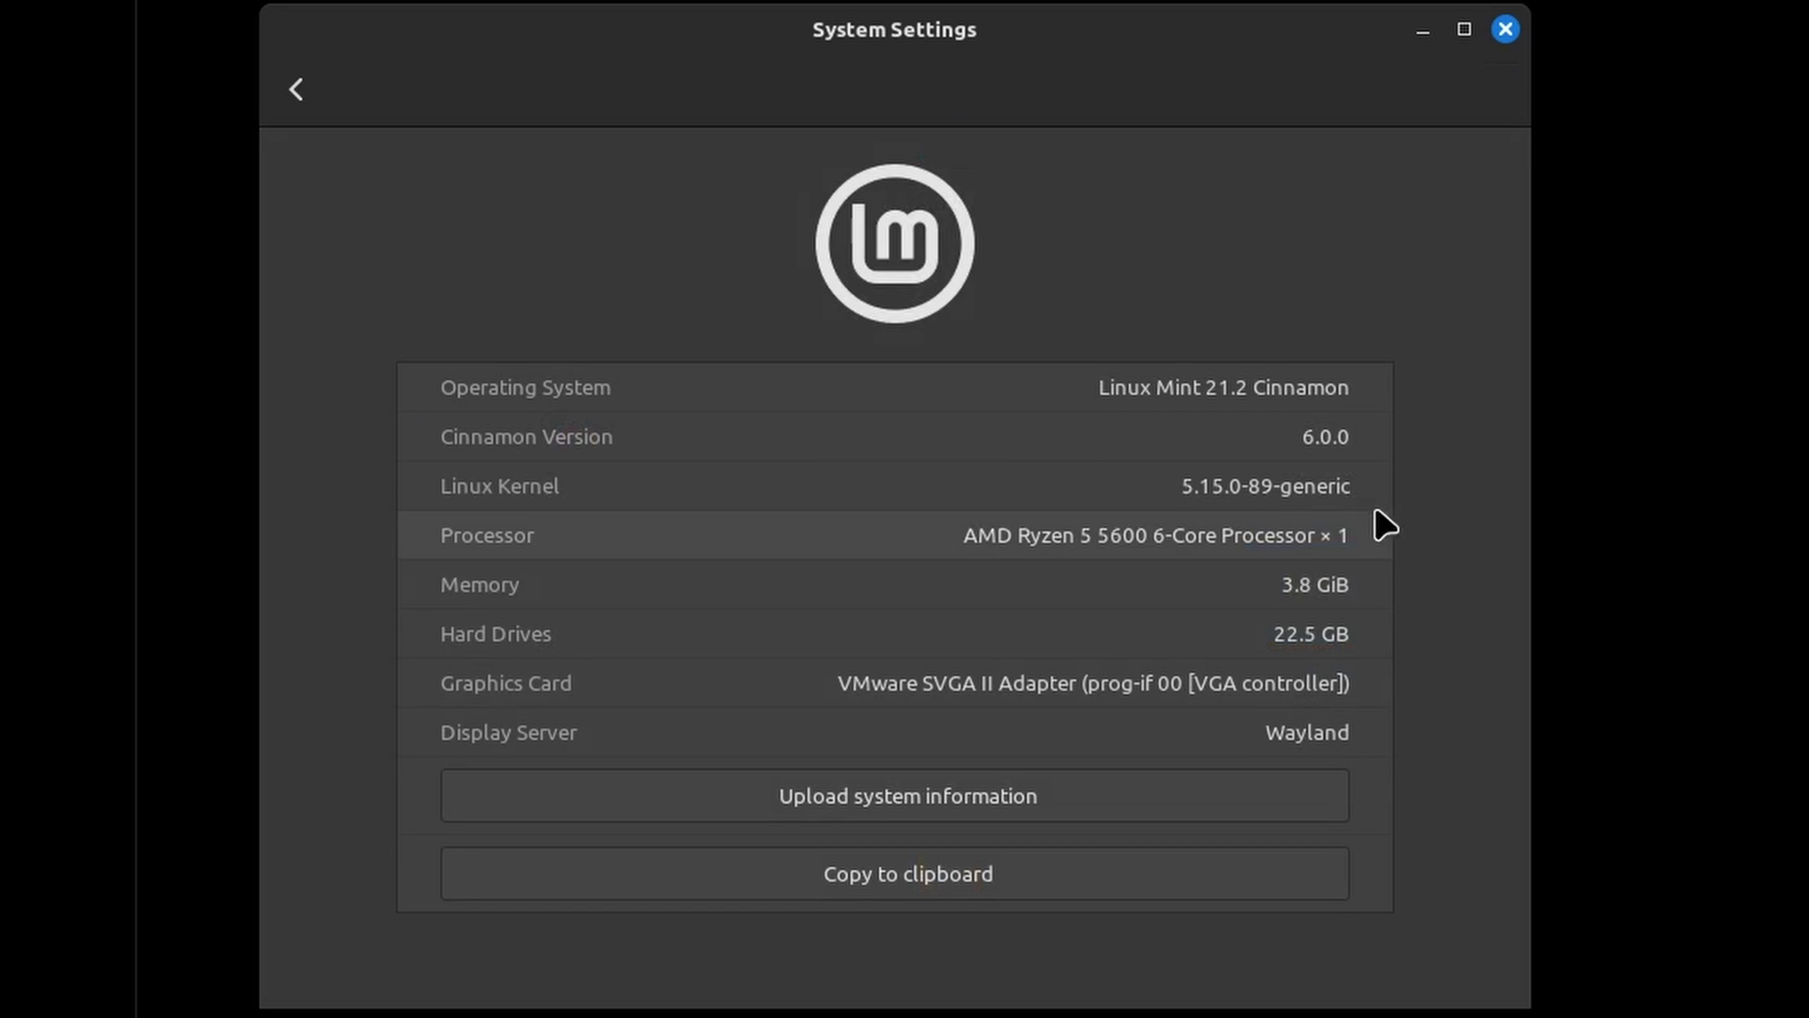